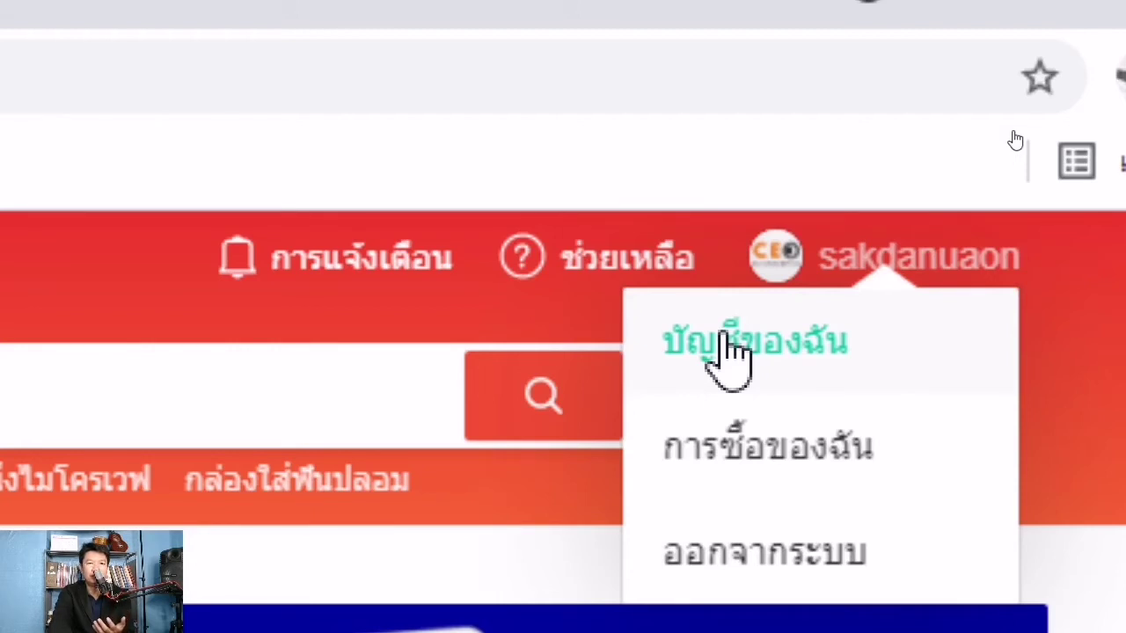
- Open the account's profile page (บัญชีของฉัน) and look over the personal information form
mouse_move(927, 268)
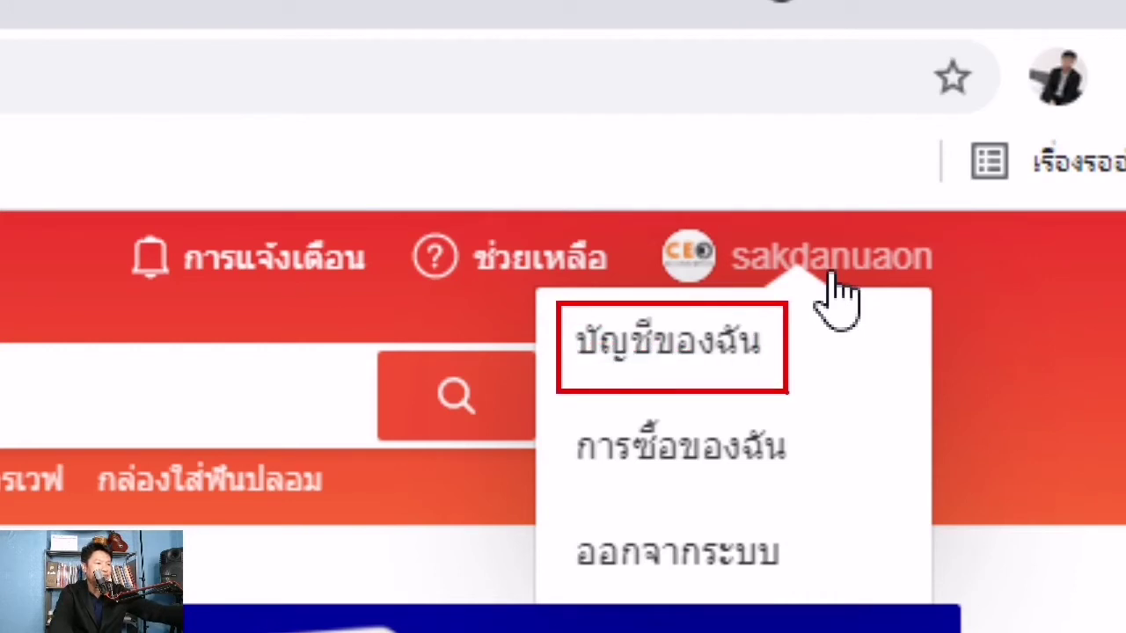
left_click(653, 352)
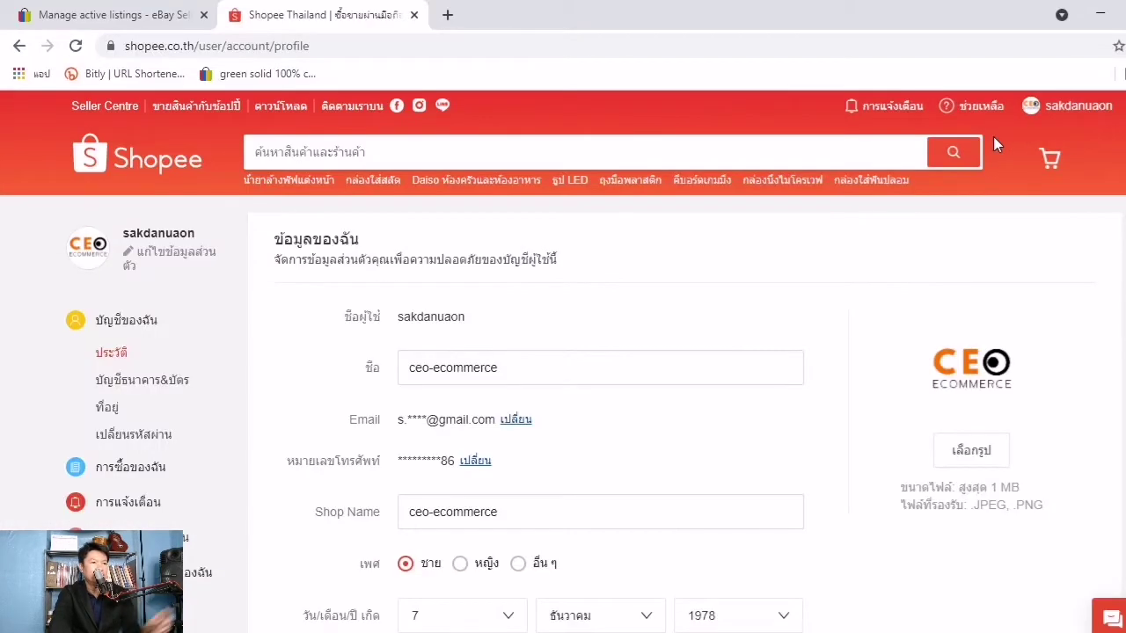
scroll(994, 141, "down", 3)
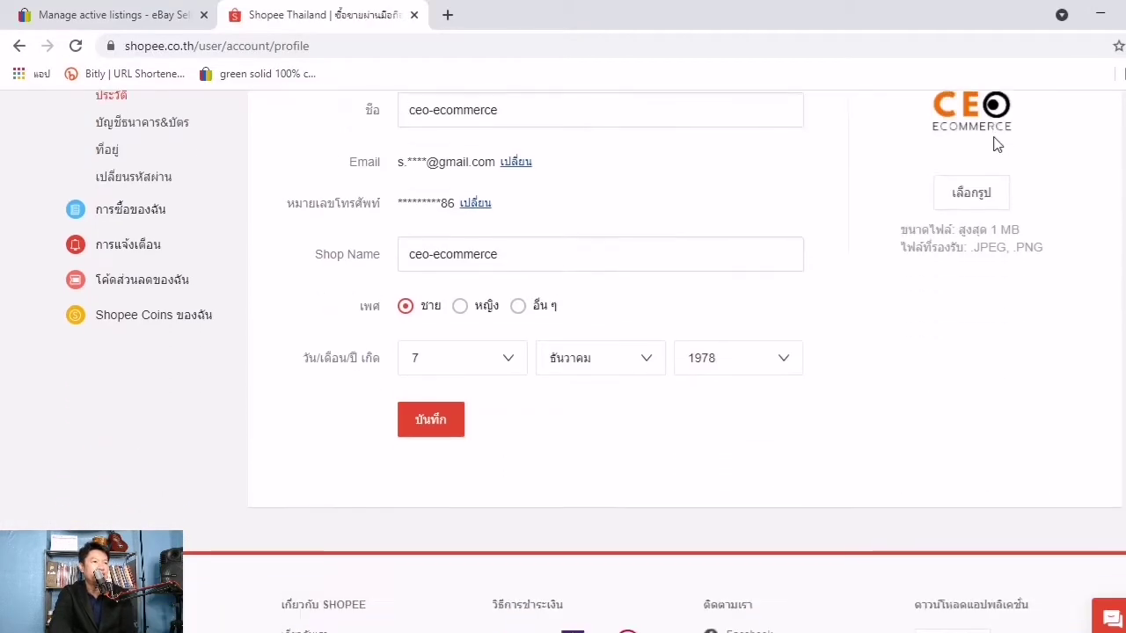
scroll(994, 141, "up", 1)
scroll(993, 141, "up", 2)
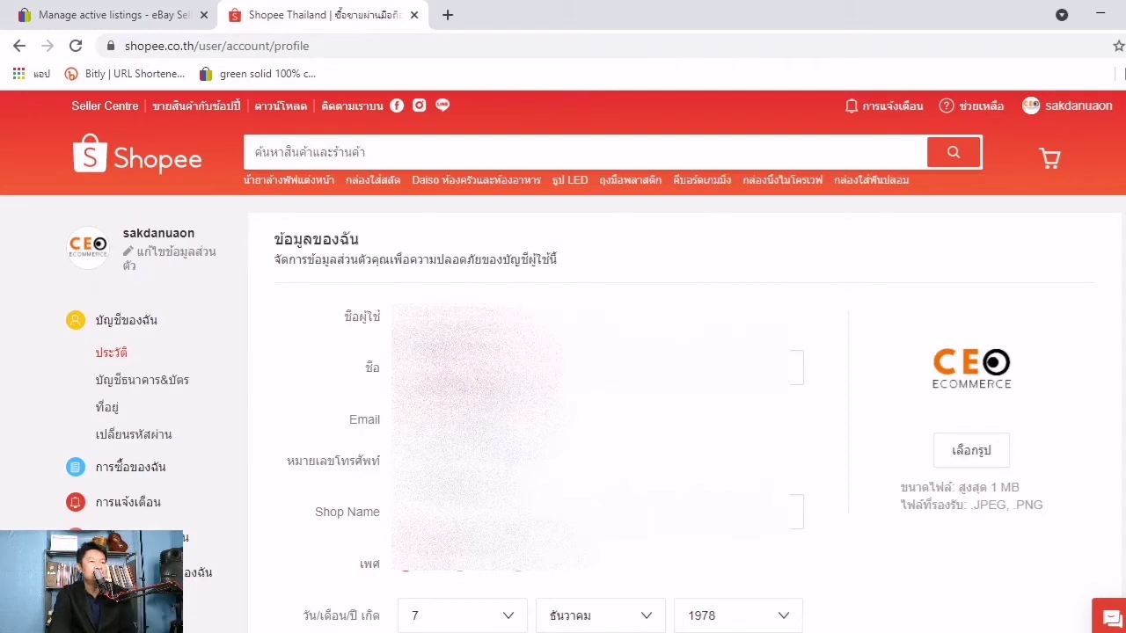
- Examine the profile's name, email, phone number, Shop Name, gender and birth date fields
left_click_drag(402, 352, 520, 387)
key("Escape")
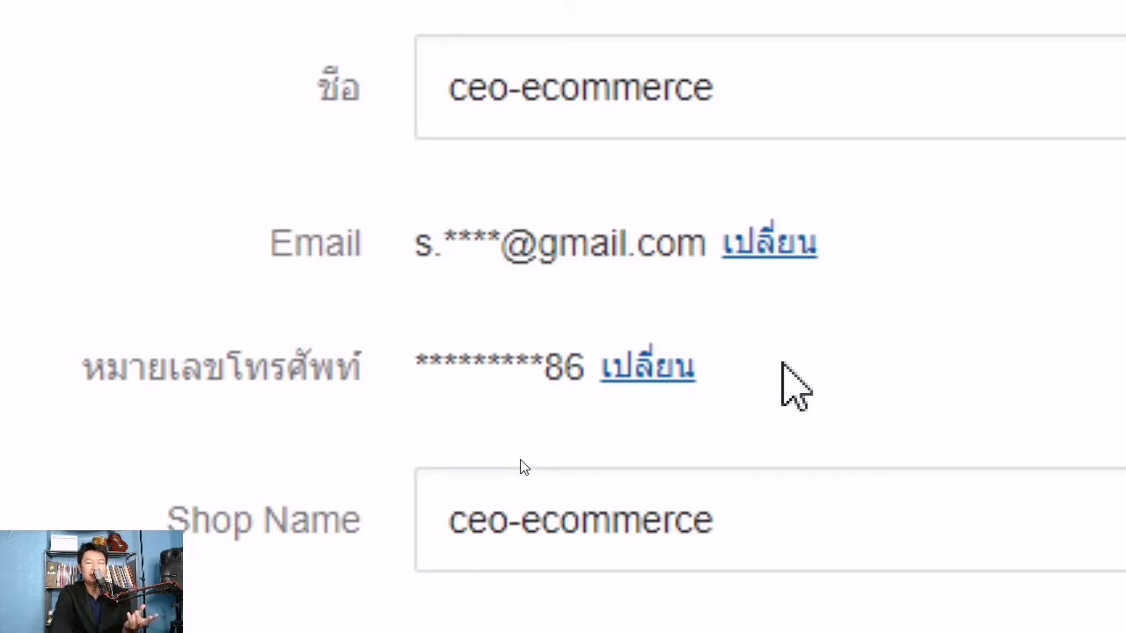
scroll(782, 369, "down", 3)
scroll(774, 376, "up", 3)
scroll(774, 369, "down", 2)
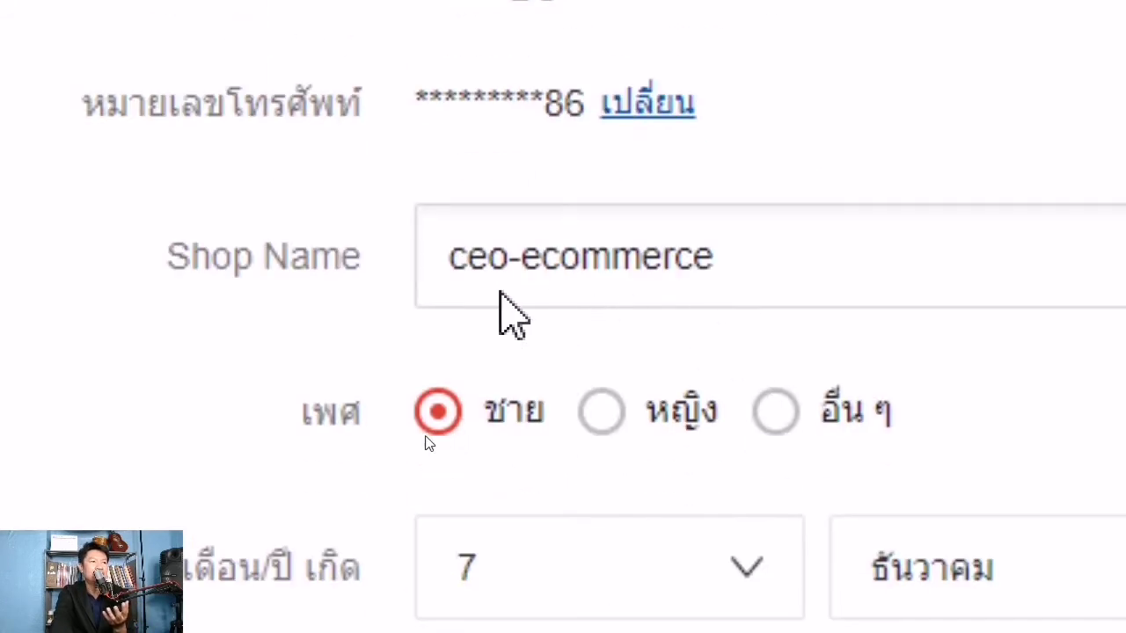
left_click_drag(452, 255, 898, 249)
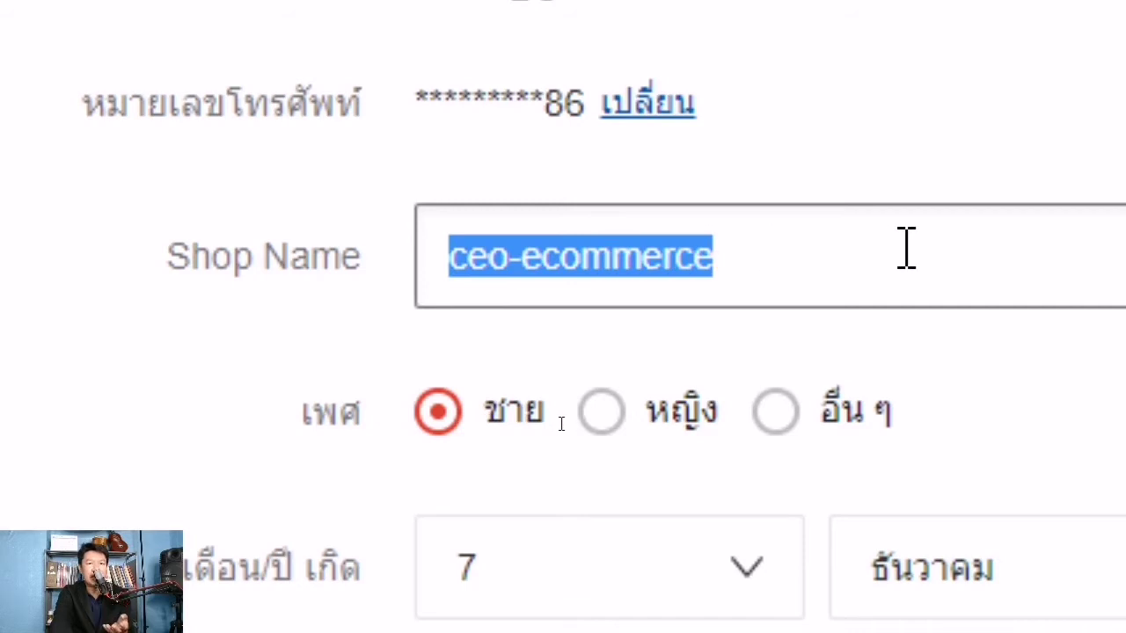
scroll(896, 288, "up", 2)
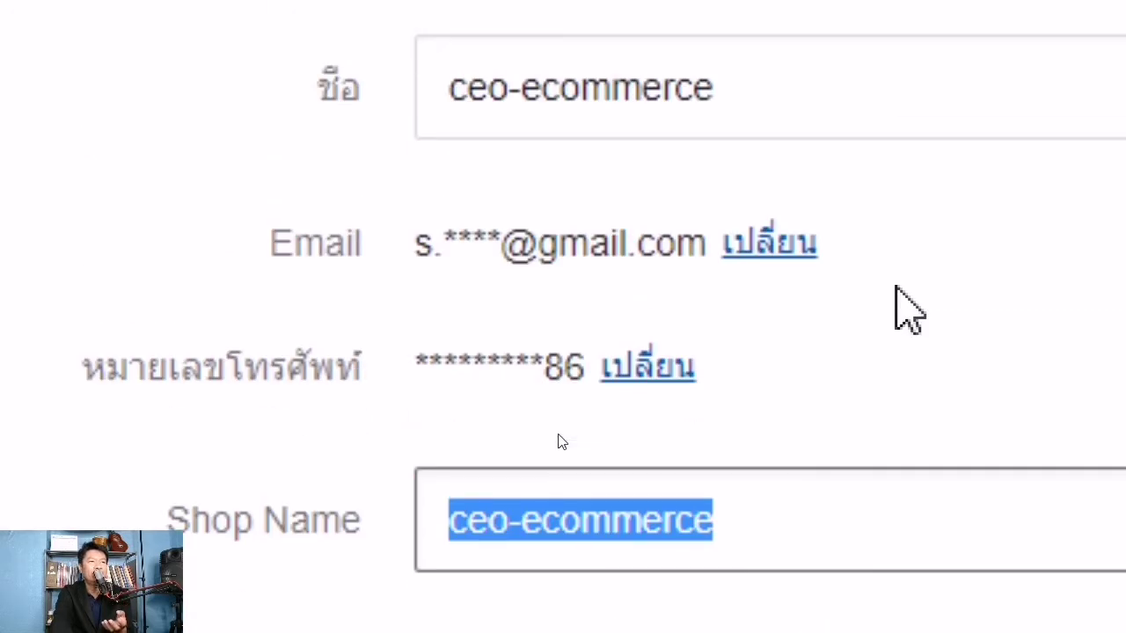
scroll(894, 286, "up", 1)
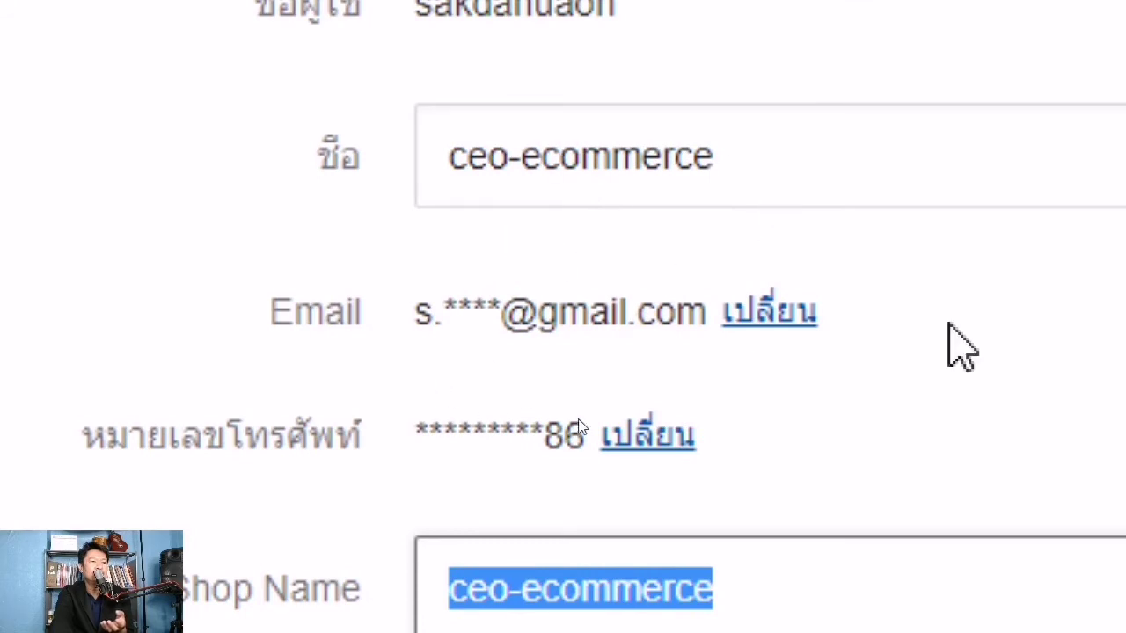
left_click(1050, 427)
scroll(995, 427, "down", 4)
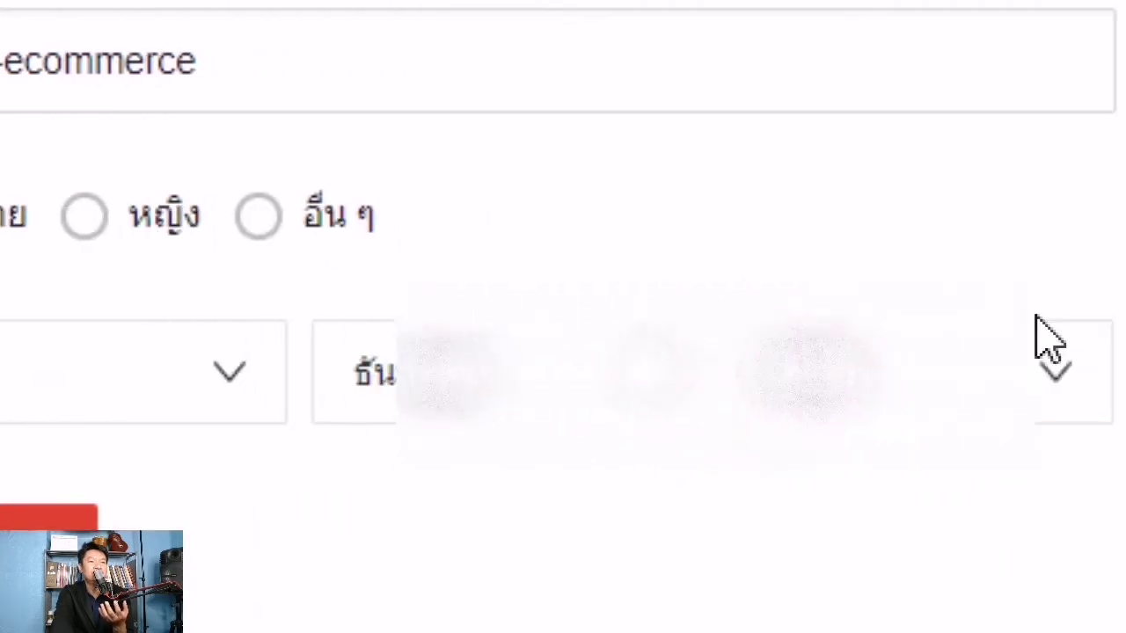
scroll(1034, 263, "up", 3)
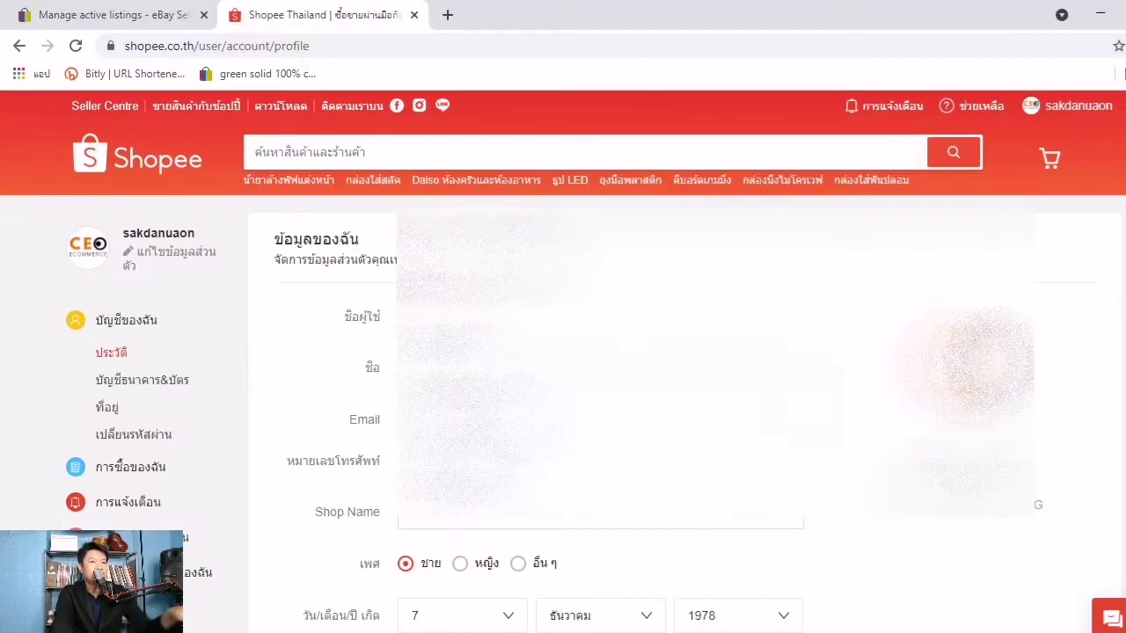
- Save the profile information
scroll(563, 352, "down", 3)
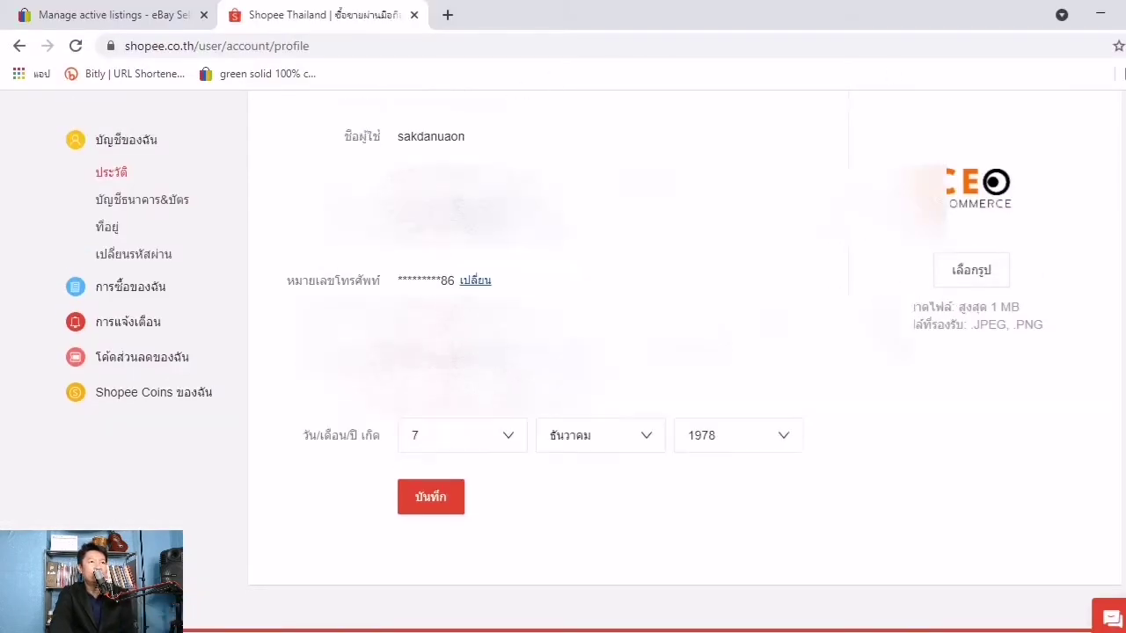
scroll(841, 254, "down", 3)
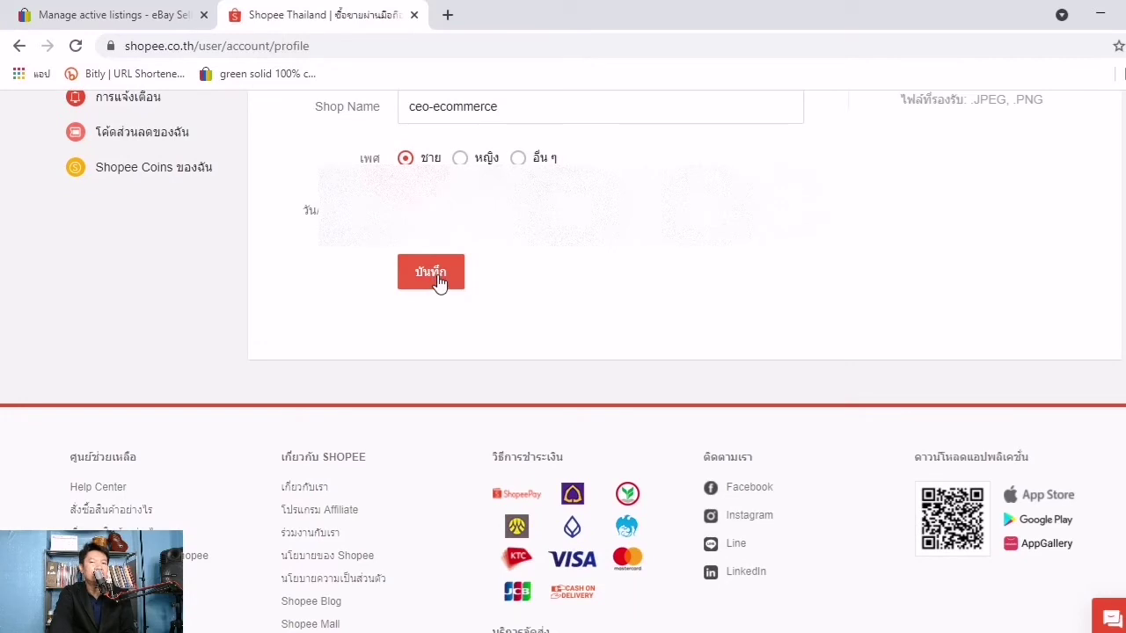
left_click(435, 276)
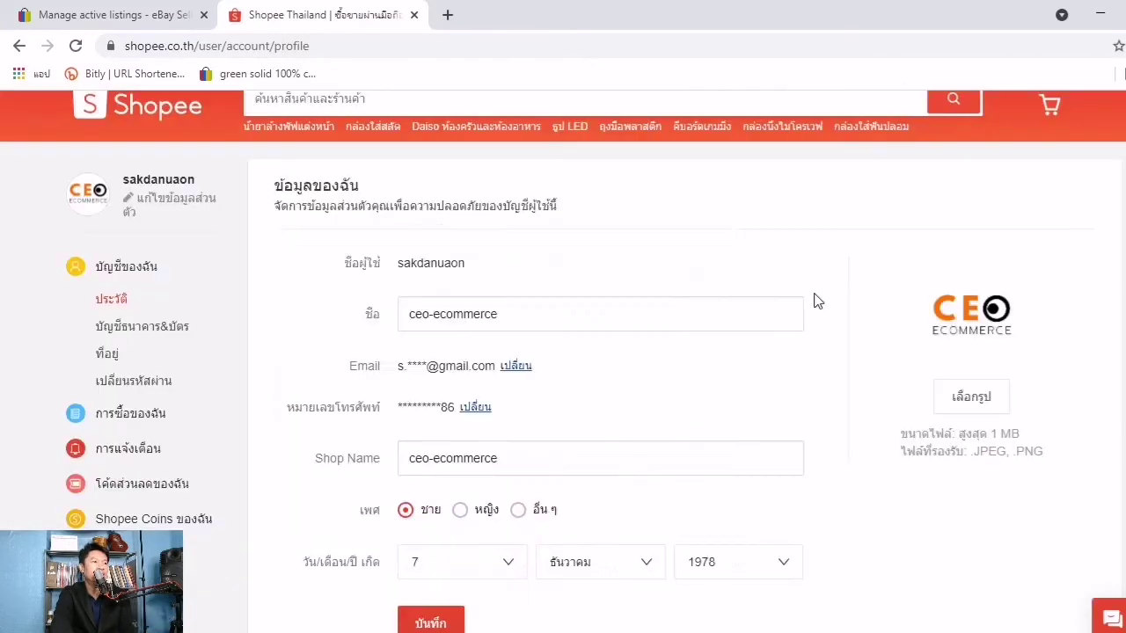
- Open the bank accounts and cards page (บัญชีธนาคาร&บัตร) and review the listed credit cards and bank account
left_click(139, 334)
scroll(575, 369, "down", 1)
scroll(575, 370, "down", 1)
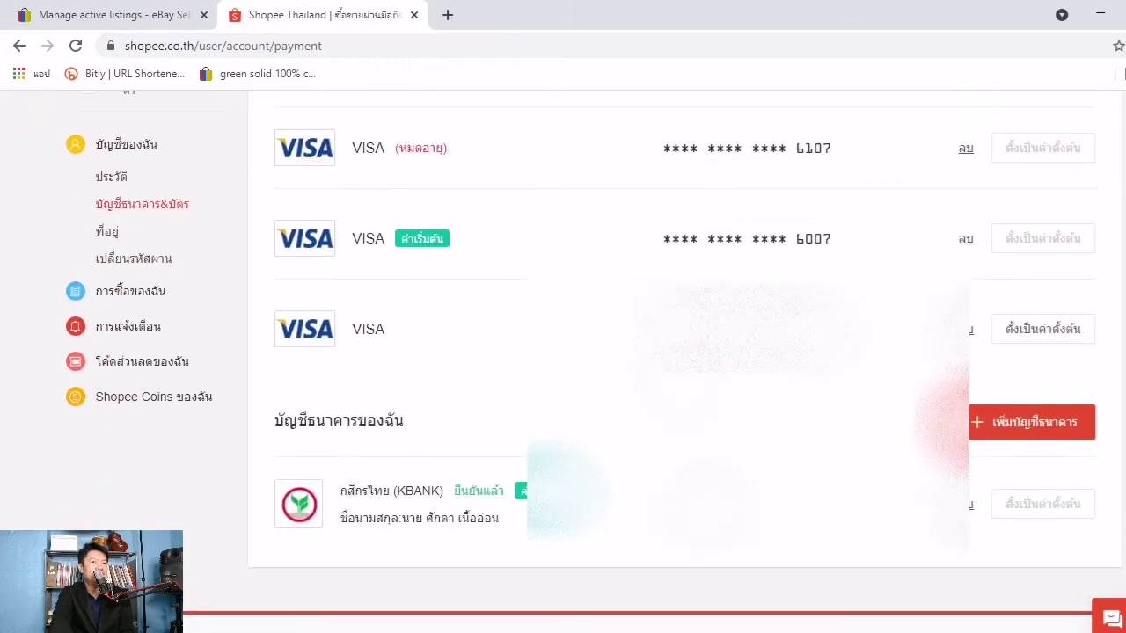
scroll(575, 369, "up", 1)
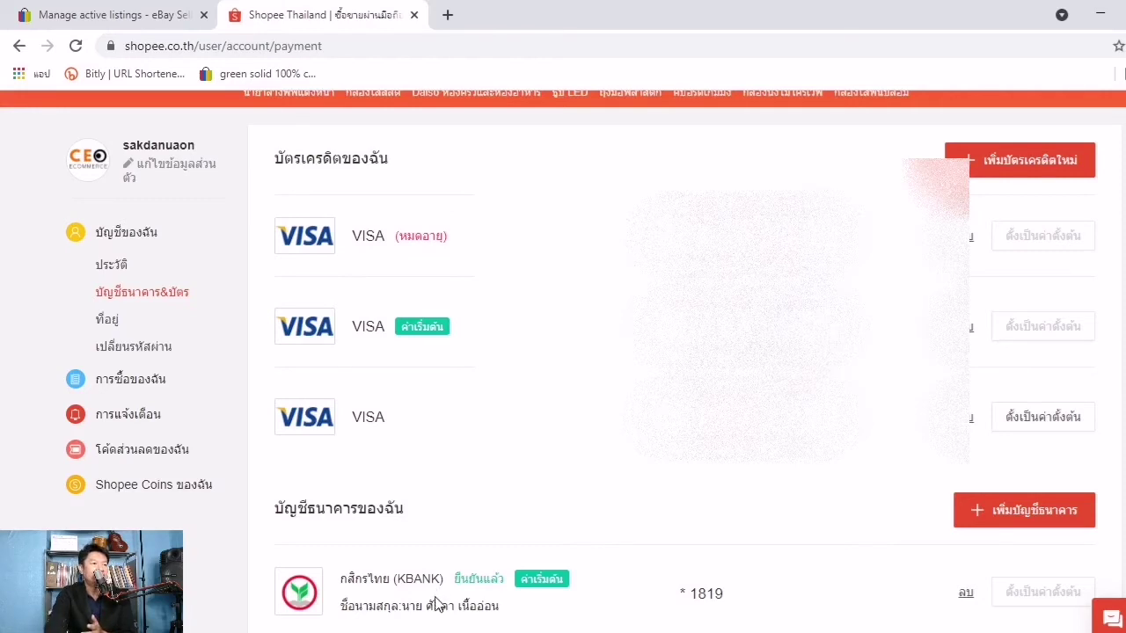
scroll(440, 605, "down", 1)
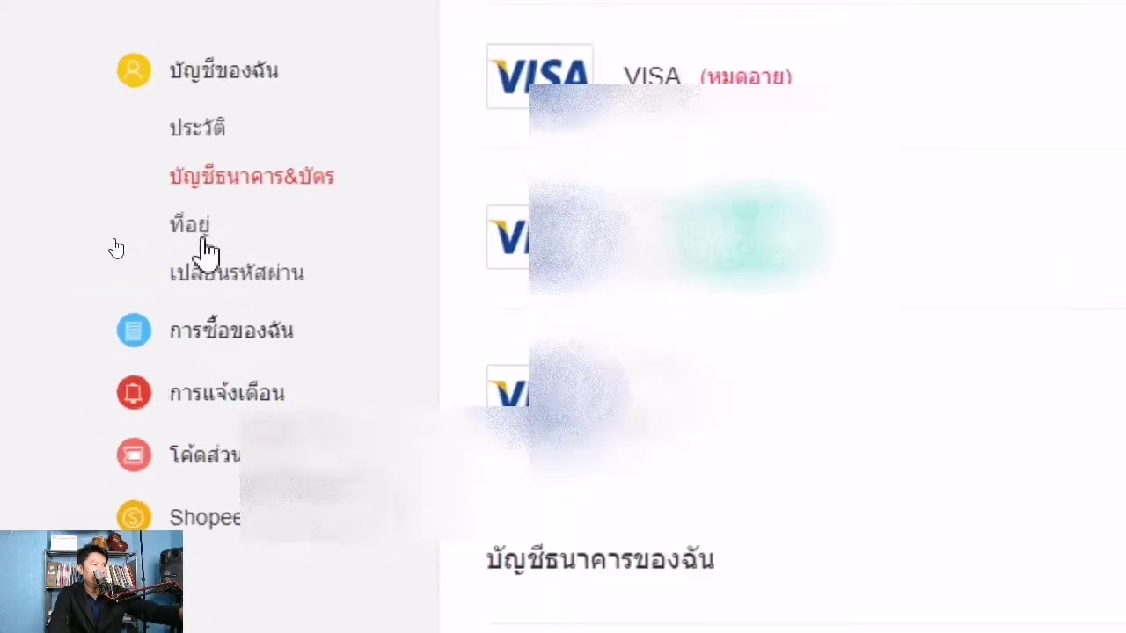
- Open the address page (ที่อยู่) and compare the default address with the pickup and return address
left_click(266, 241)
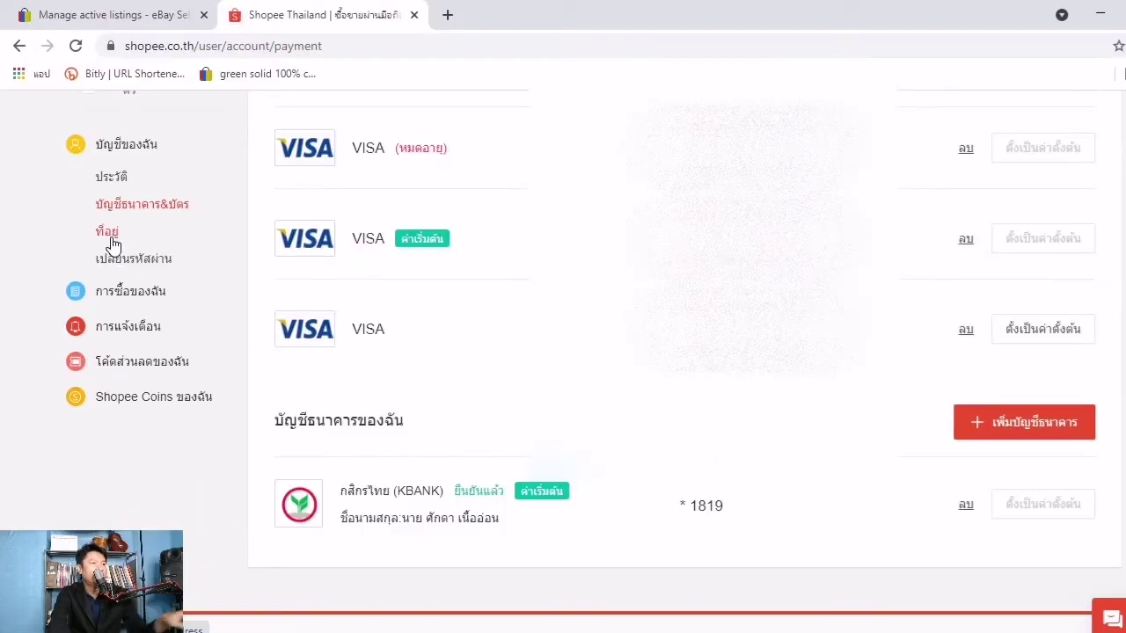
scroll(418, 270, "down", 1)
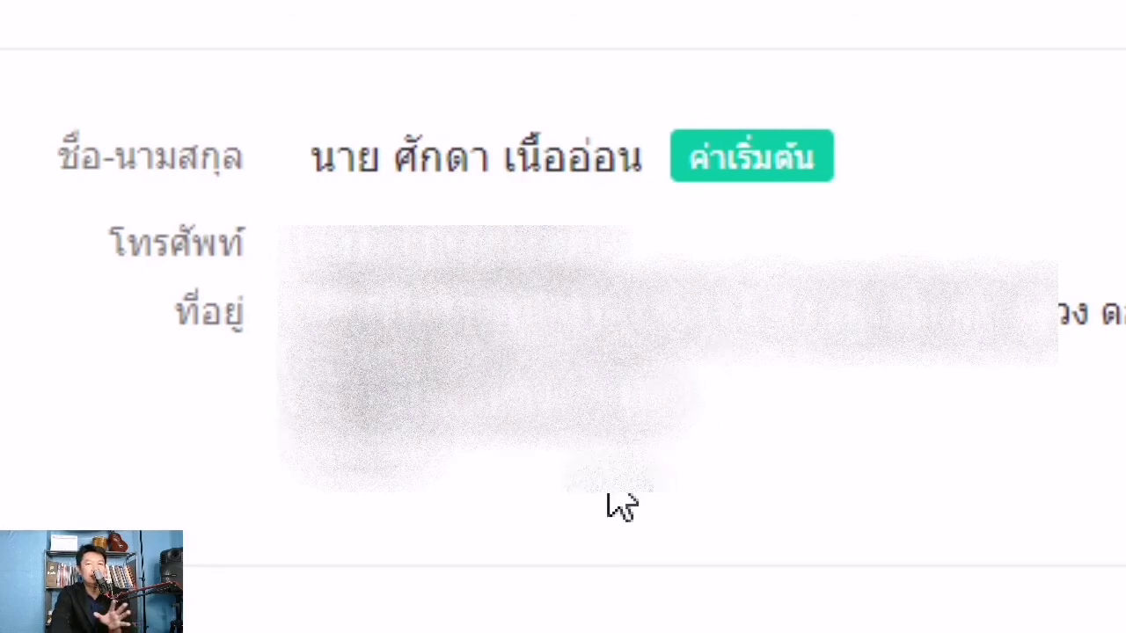
scroll(620, 507, "down", 5)
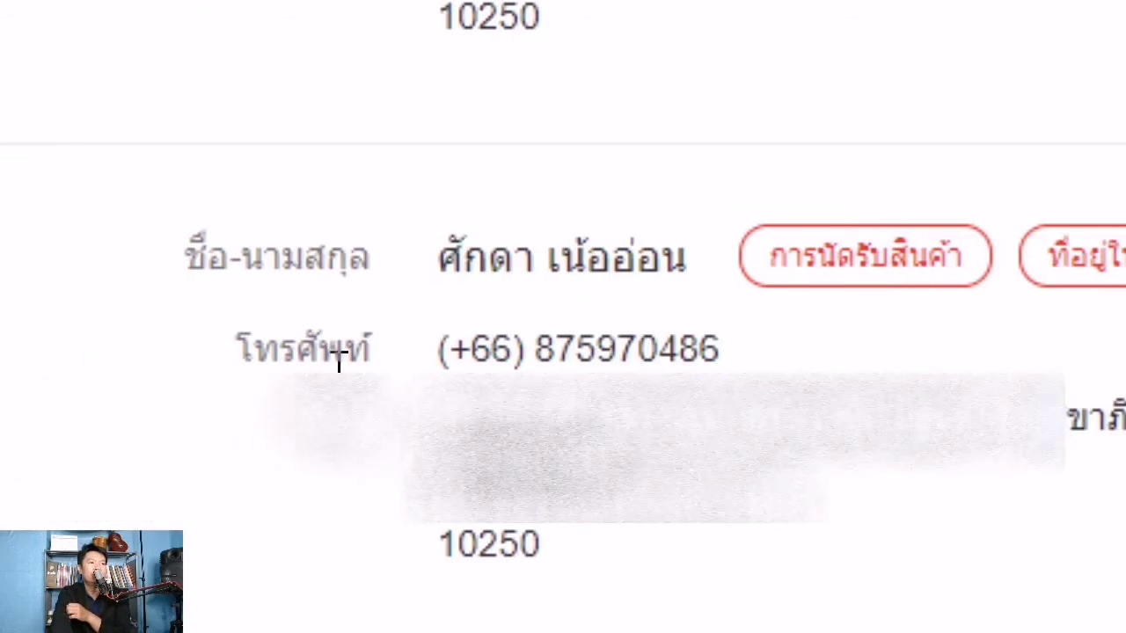
scroll(739, 290, "up", 2)
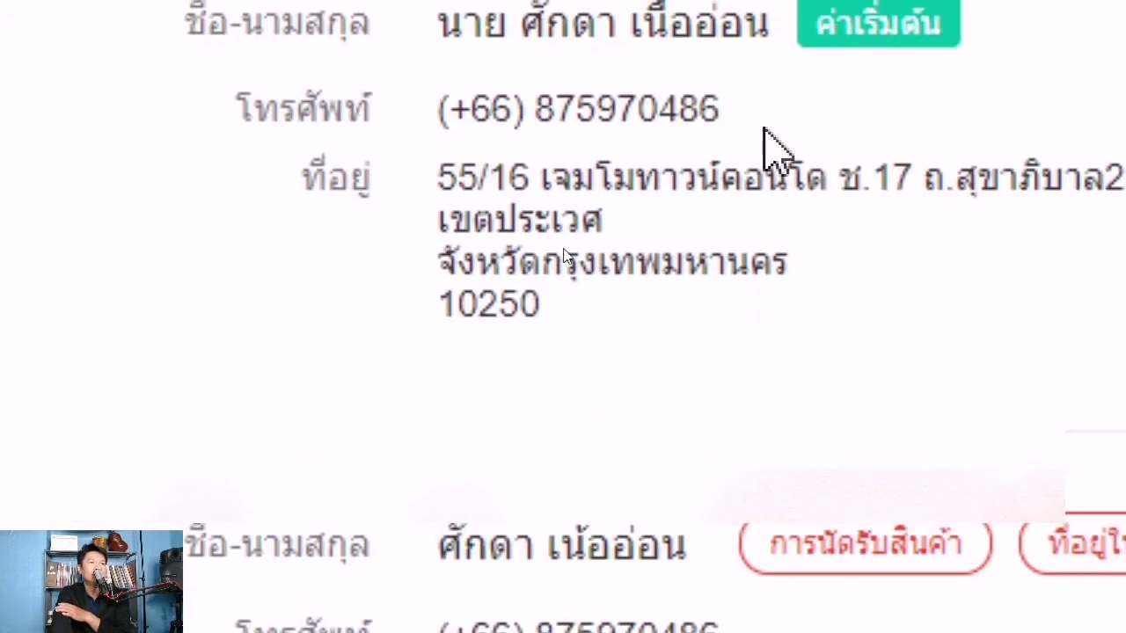
scroll(761, 264, "up", 1)
scroll(759, 354, "down", 3)
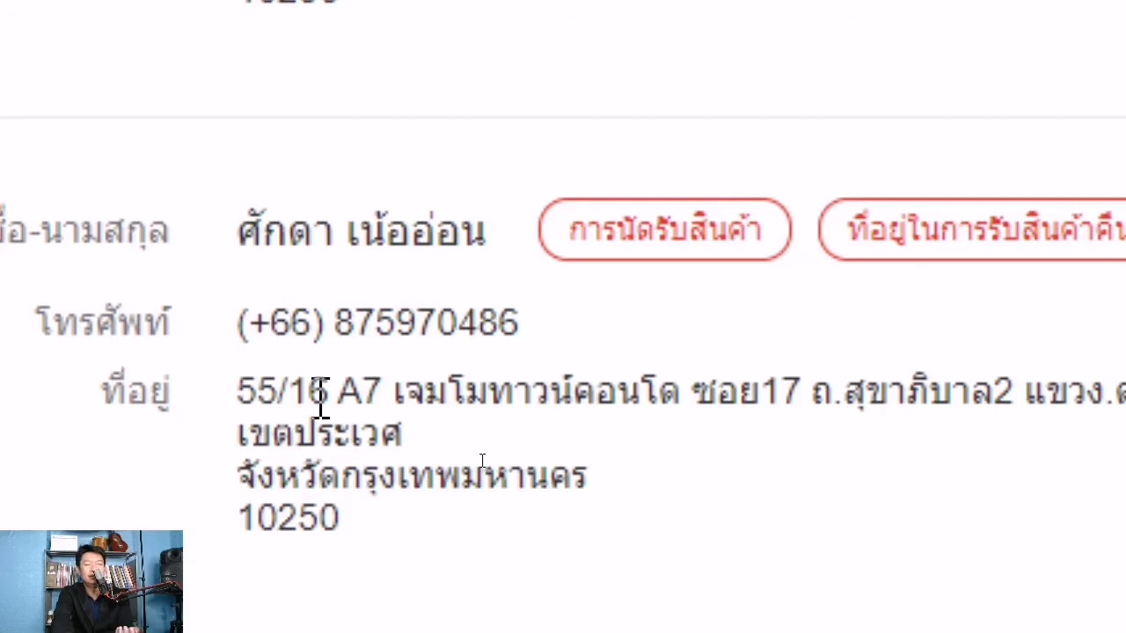
scroll(319, 387, "up", 3)
scroll(389, 615, "down", 3)
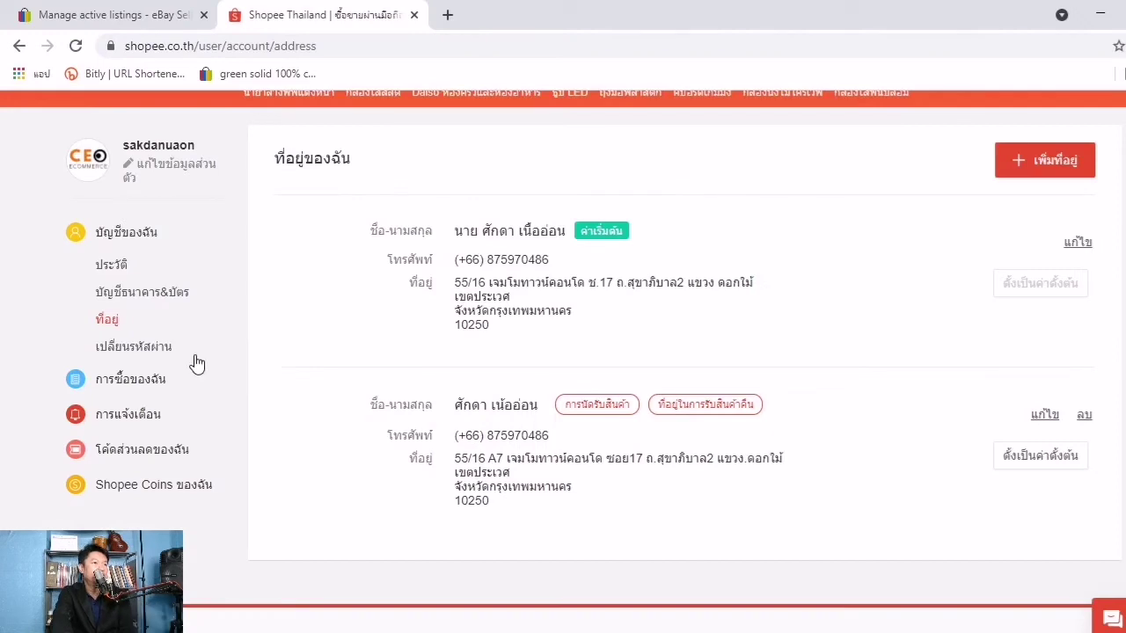
- Open the change password page (เปลี่ยนรหัสผ่าน) and inspect the current and new password fields without entering anything
left_click(158, 352)
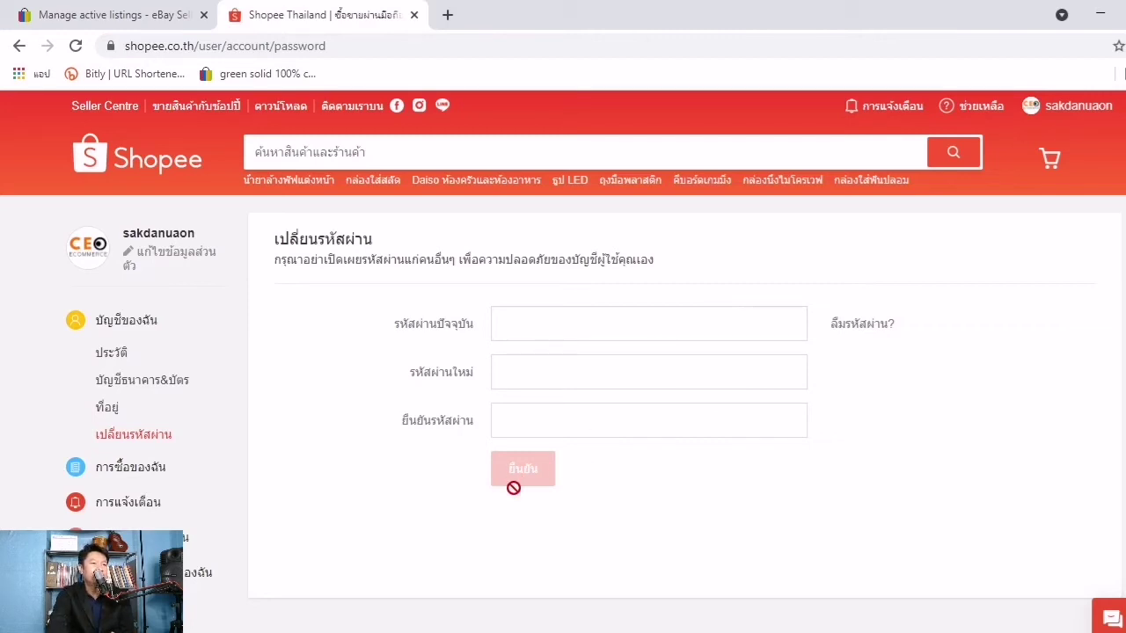
left_click(576, 334)
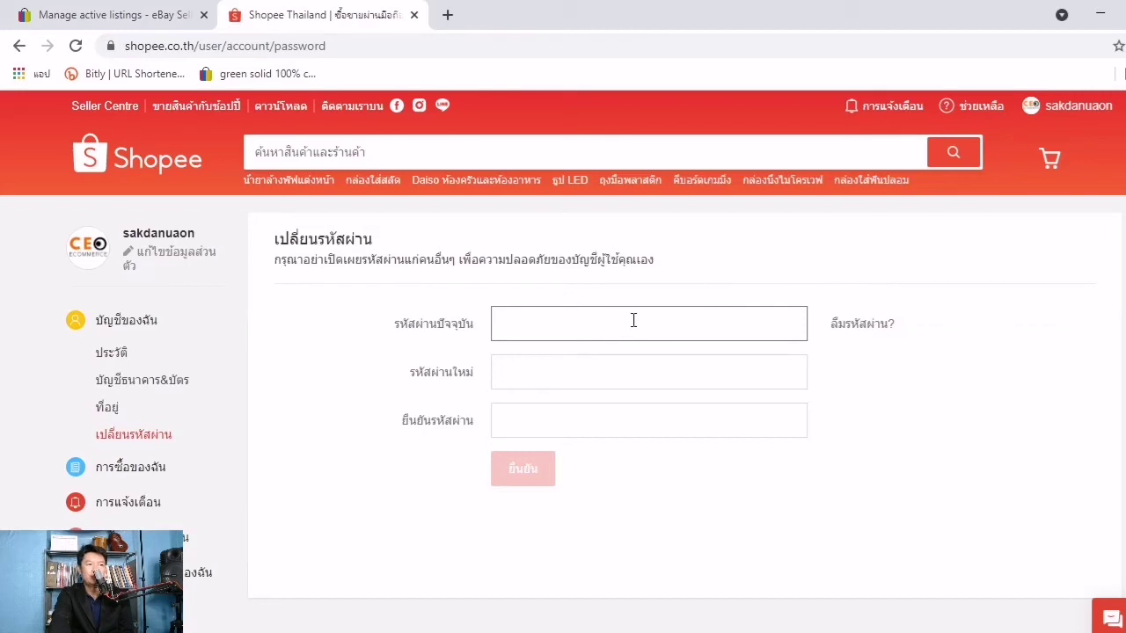
left_click(602, 377)
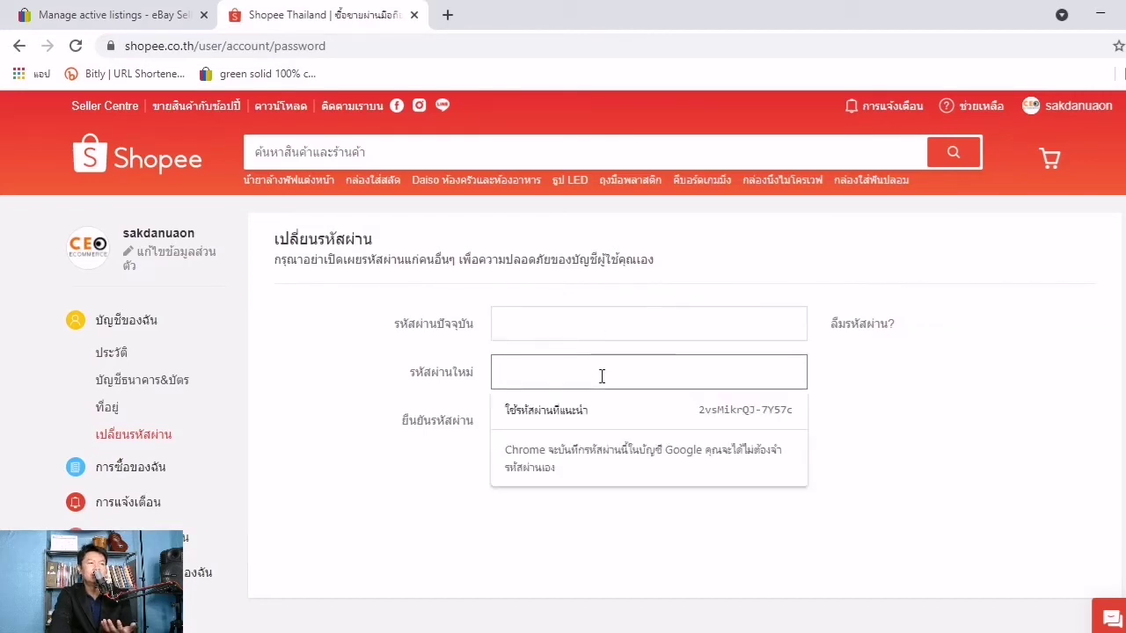
left_click(989, 399)
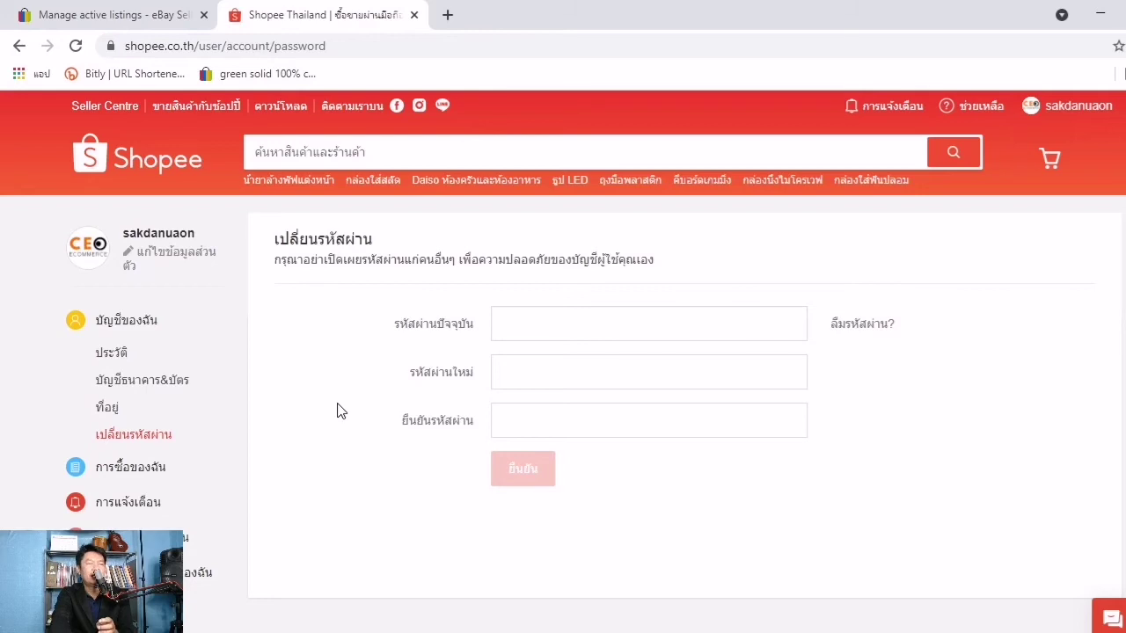
- Open Seller Centre from the account page and look through its dashboard and navigation sections
left_click(127, 112)
scroll(277, 390, "down", 2)
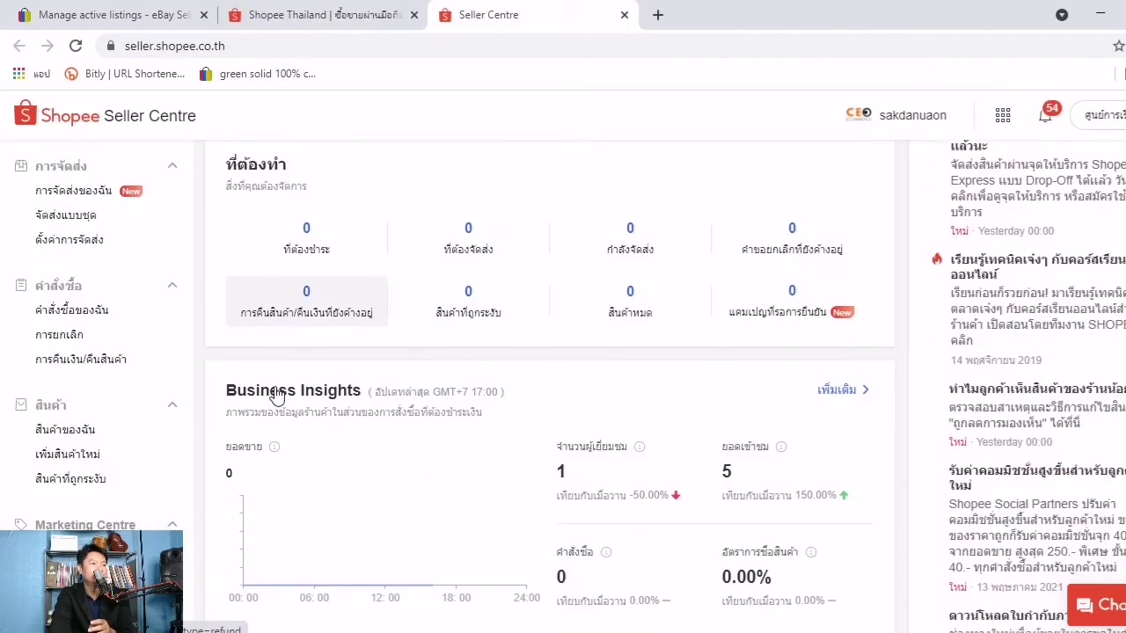
scroll(276, 390, "down", 1)
scroll(87, 432, "down", 3)
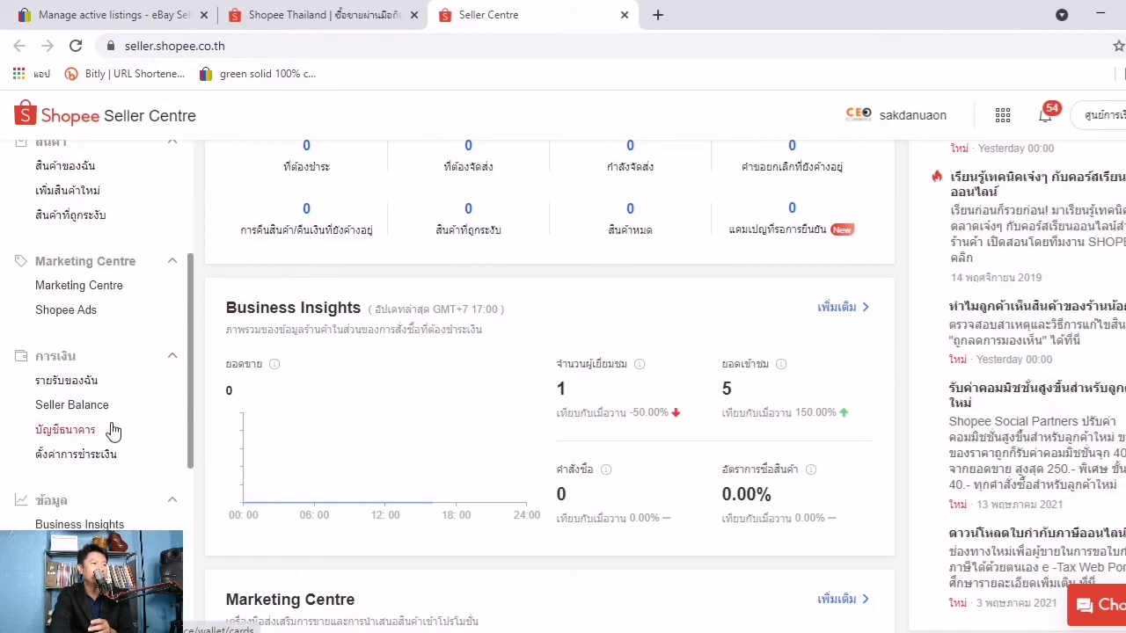
scroll(113, 429, "up", 3)
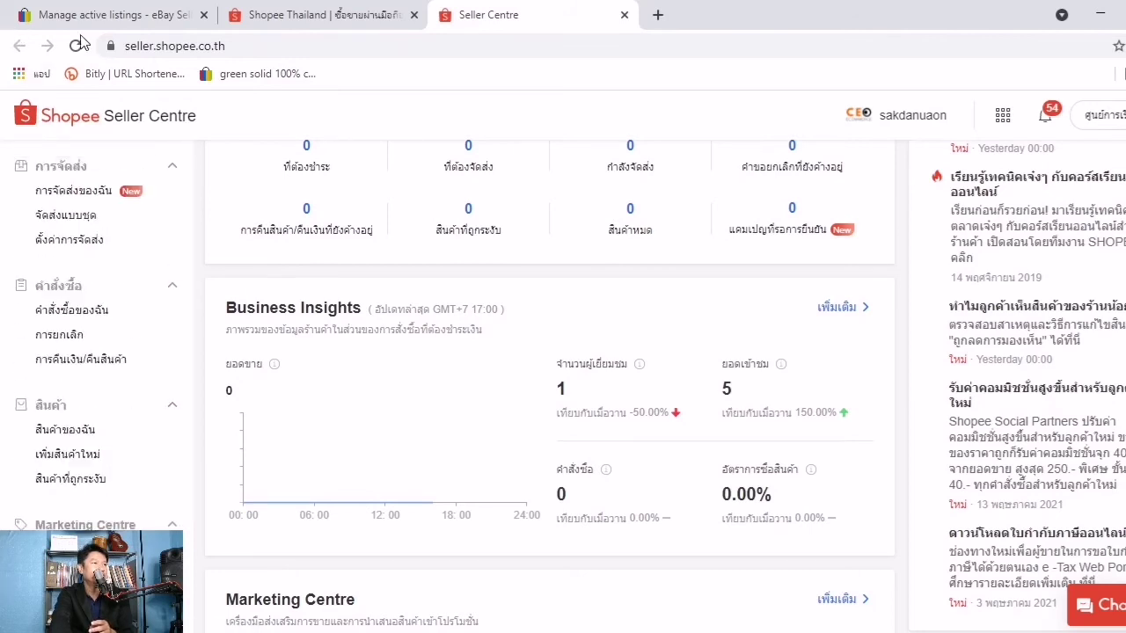
- Reopen Seller Centre from the account page and find the add new product option (เพิ่มสินค้าใหม่) among the product entries
left_click(286, 15)
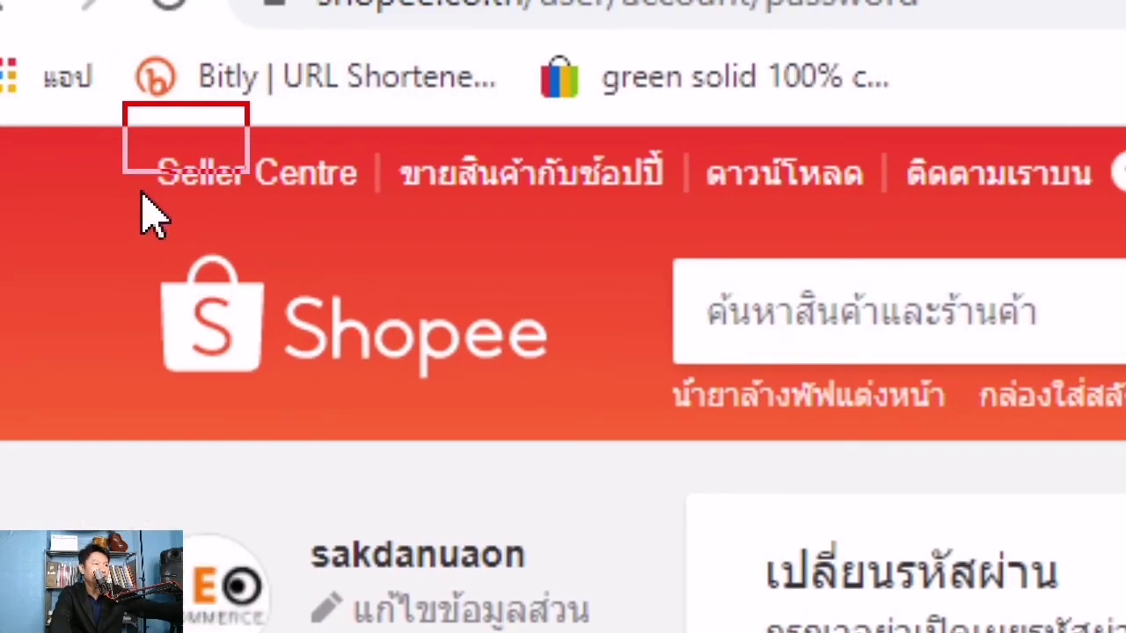
left_click(240, 180)
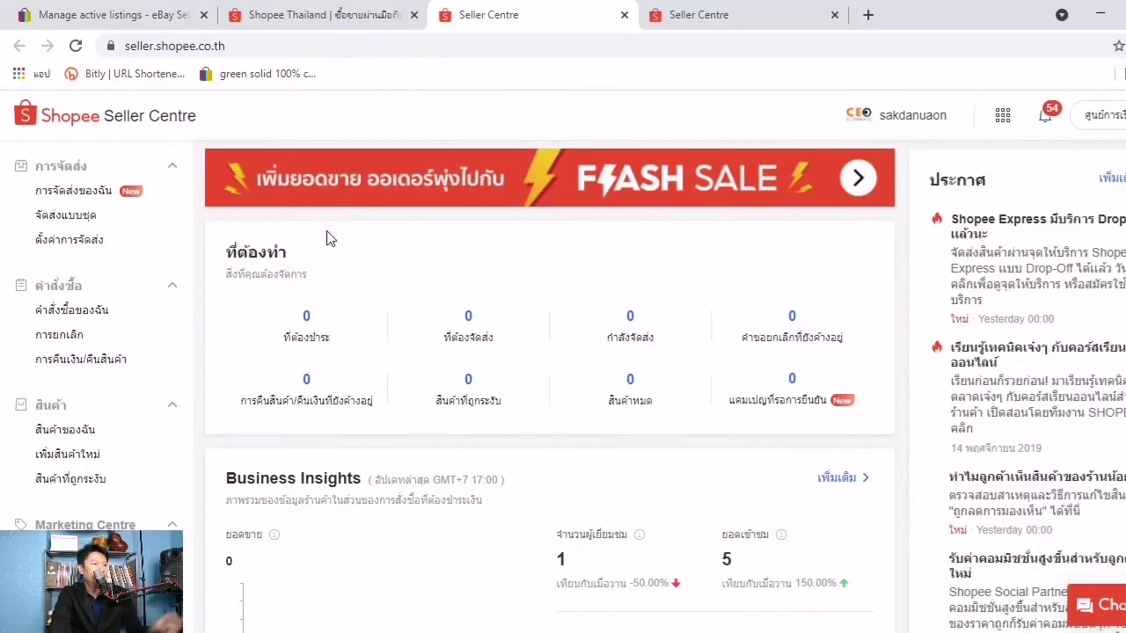
scroll(327, 234, "down", 1)
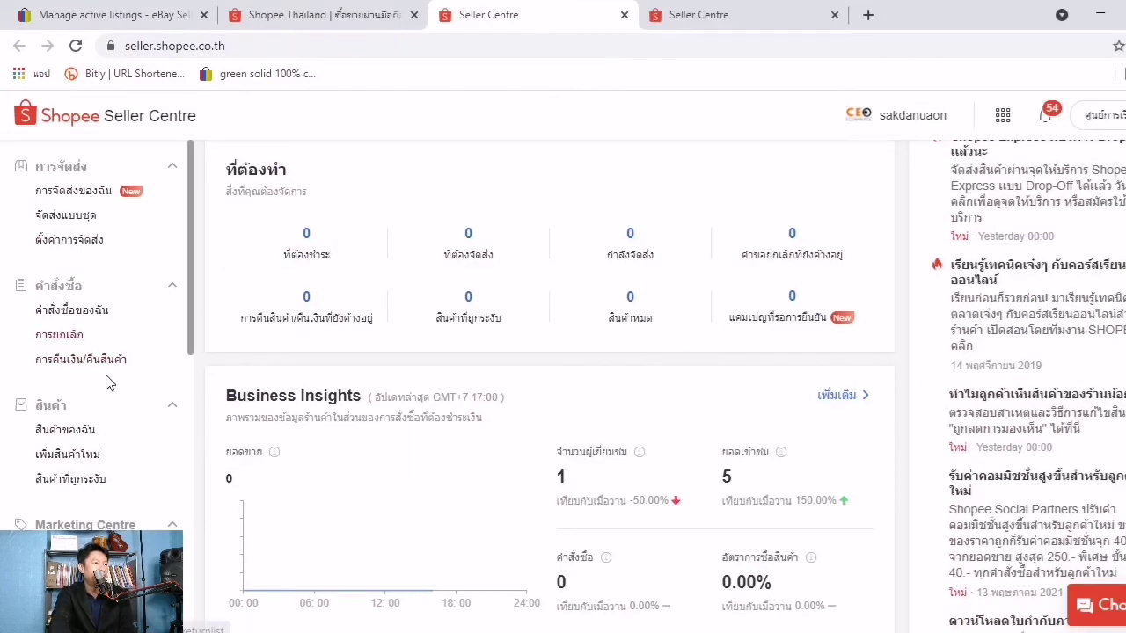
scroll(105, 380, "down", 1)
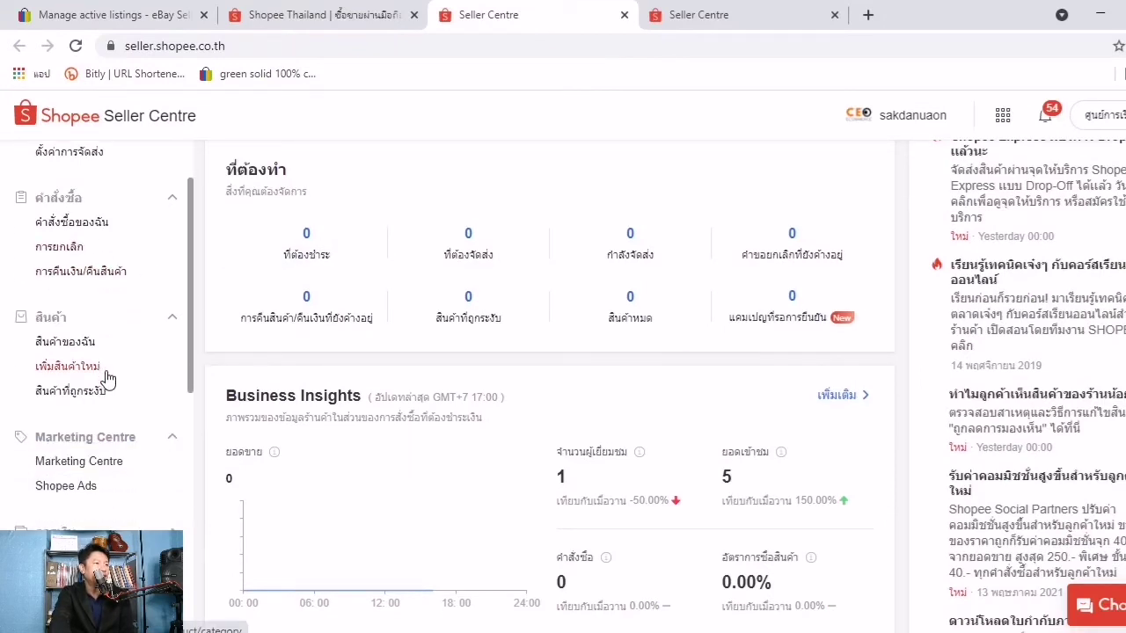
left_click(110, 378)
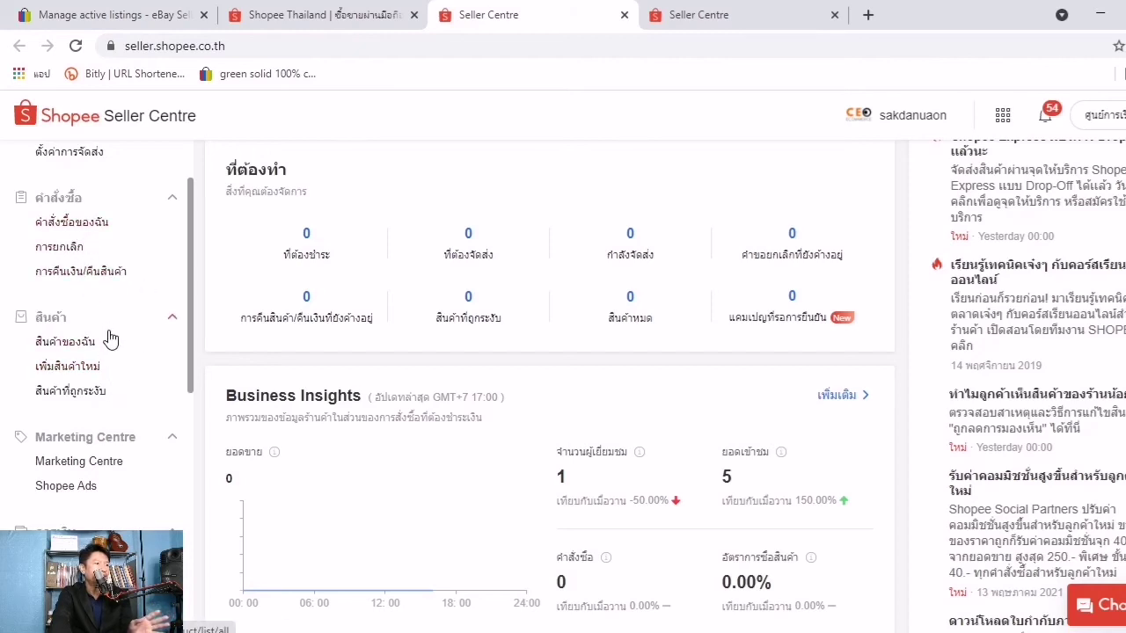
- Open the chat reply assistant page (ตัวช่วยตอบแชท) and review its automatic reply settings
scroll(111, 352, "down", 3)
scroll(110, 403, "down", 2)
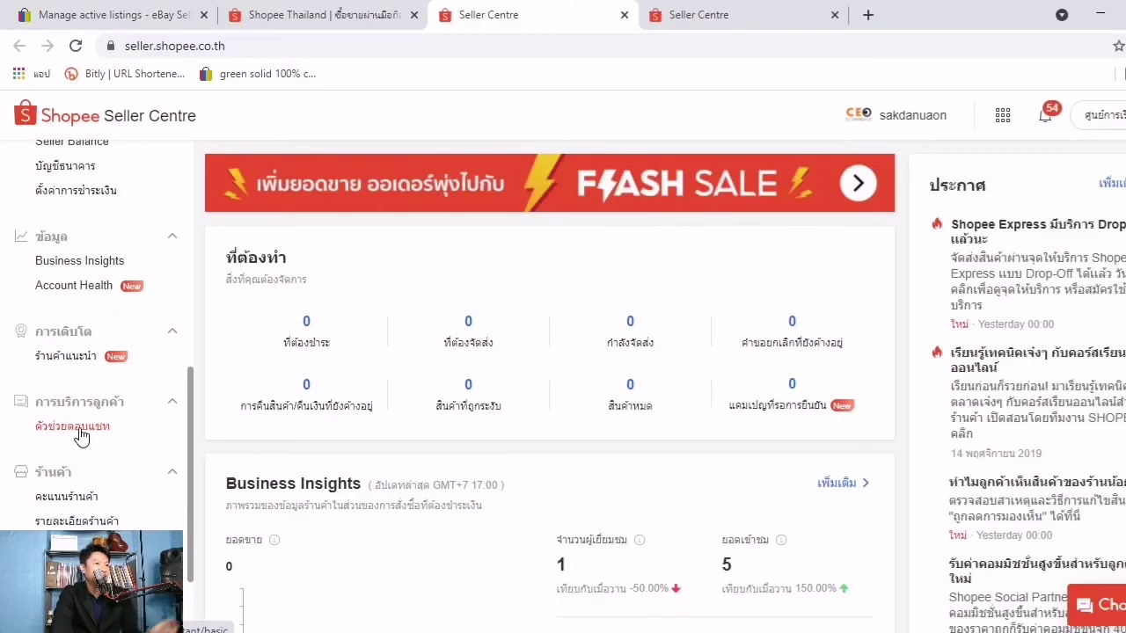
left_click(81, 437)
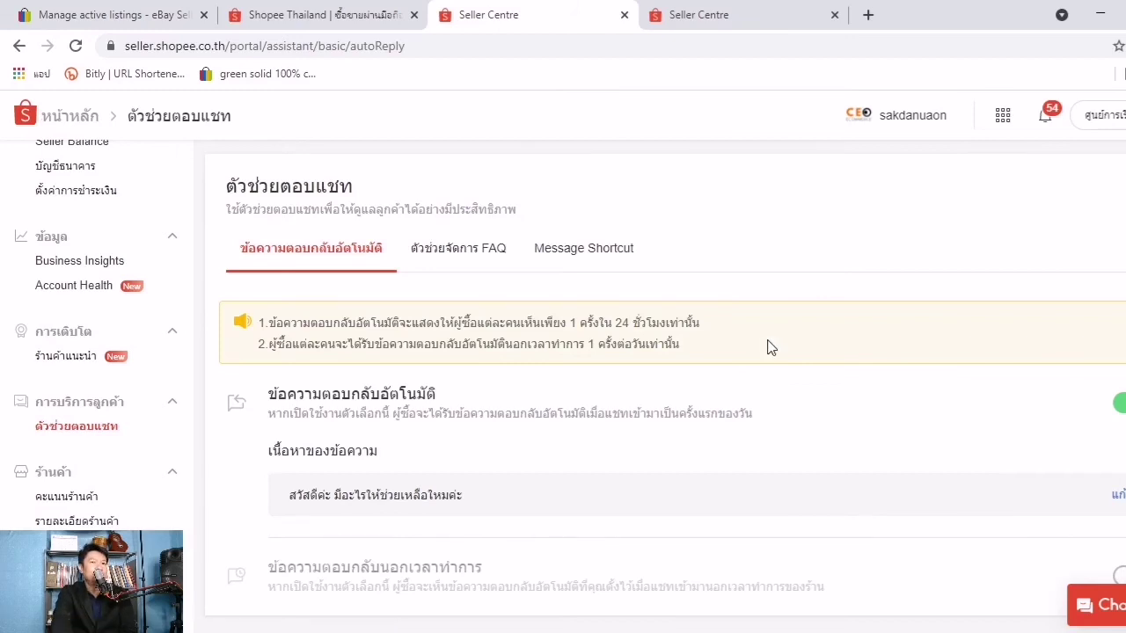
scroll(715, 349, "down", 1)
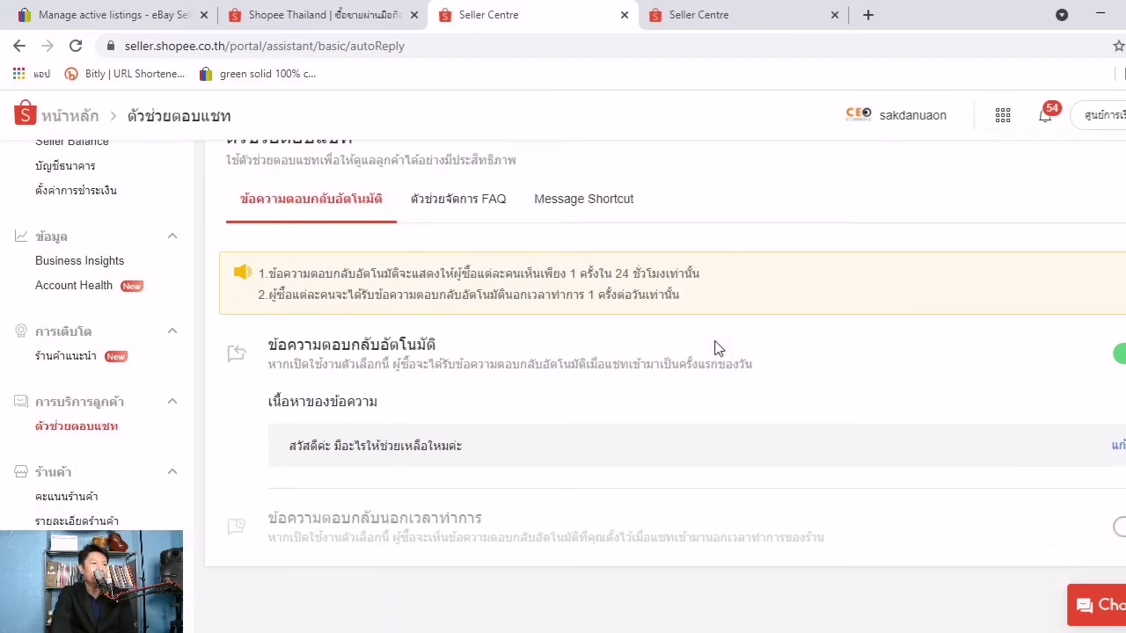
- Turn the automatic reply message (ข้อความตอบกลับอัตโนมัติ) off and back on, and review its message content
left_click(1118, 357)
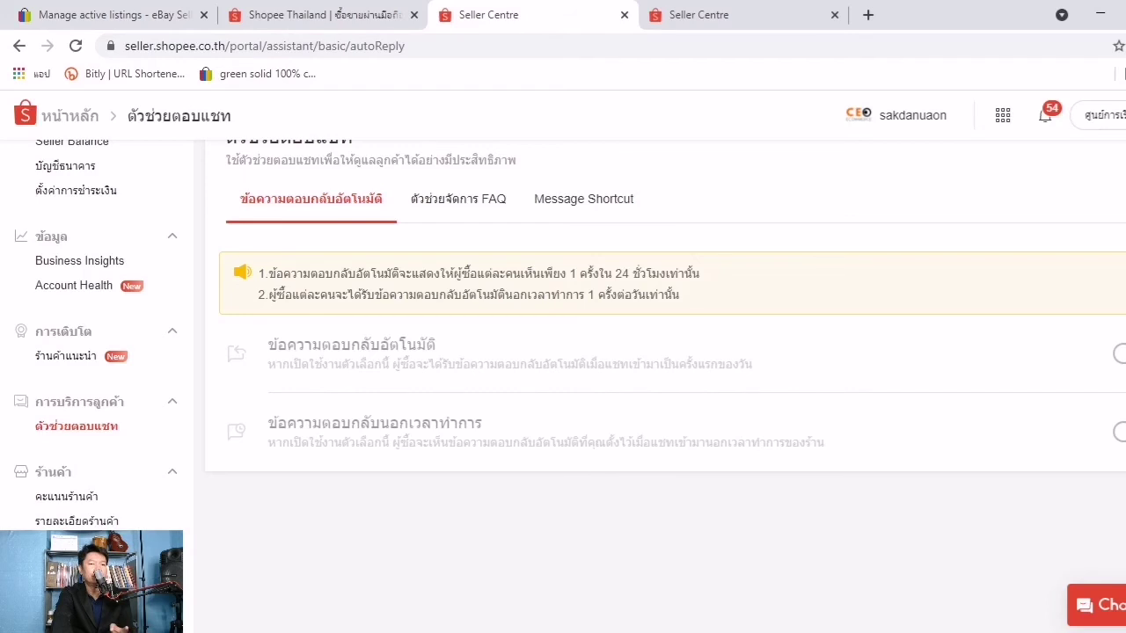
left_click(1119, 353)
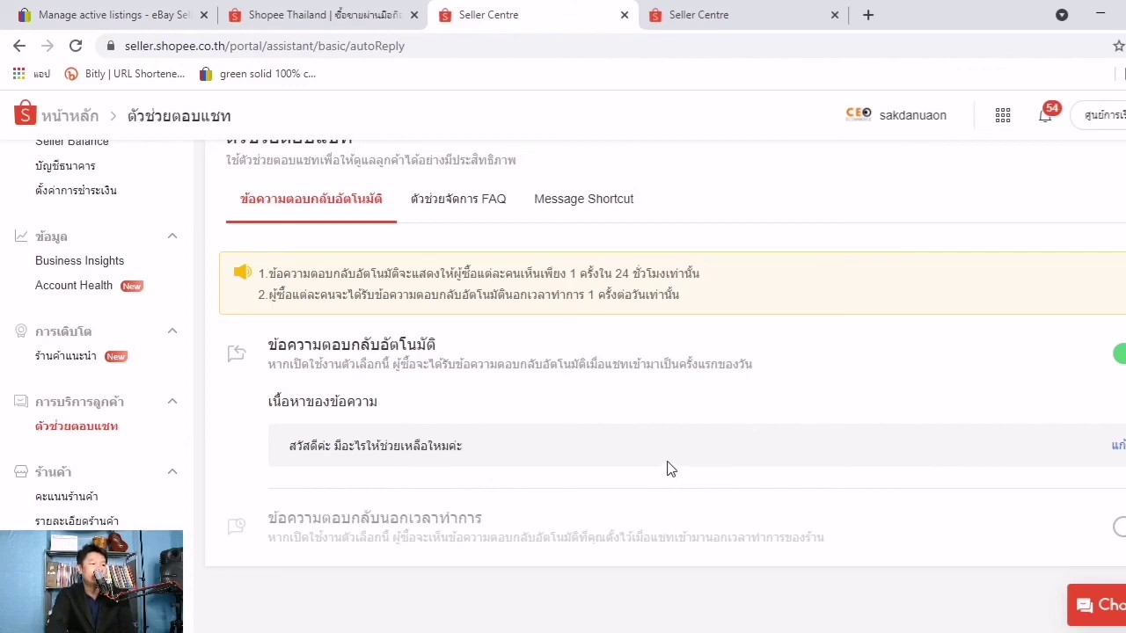
scroll(669, 468, "up", 1)
scroll(673, 407, "down", 1)
scroll(796, 352, "up", 1)
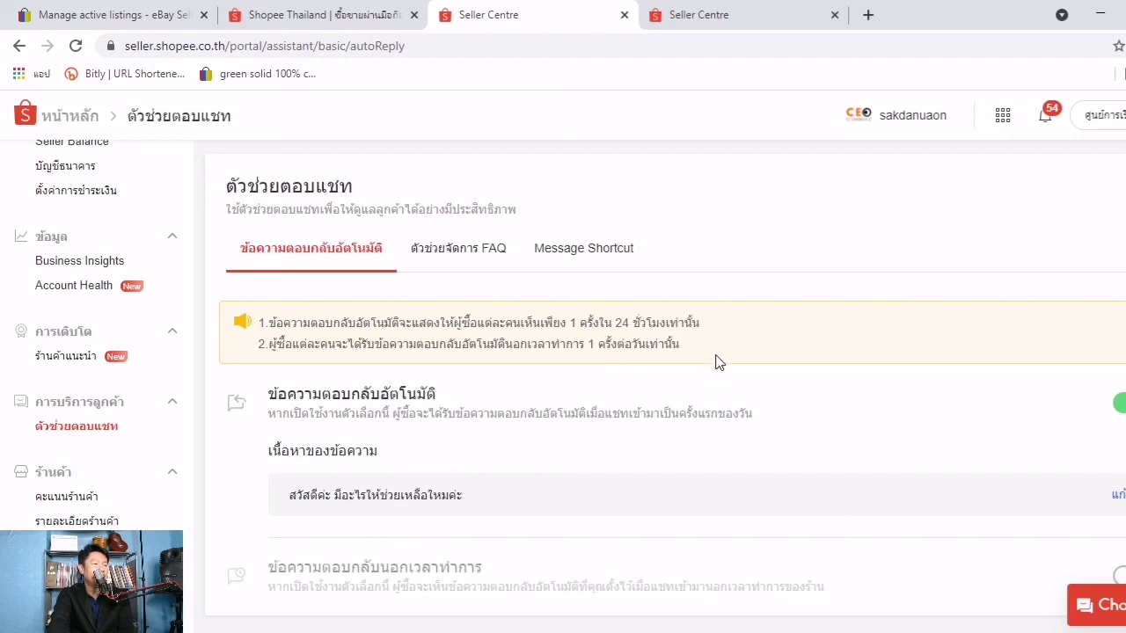
- Return to the Seller Centre home page and look through its navigation sections for the product entries (สินค้า)
left_click(69, 130)
scroll(100, 235, "down", 1)
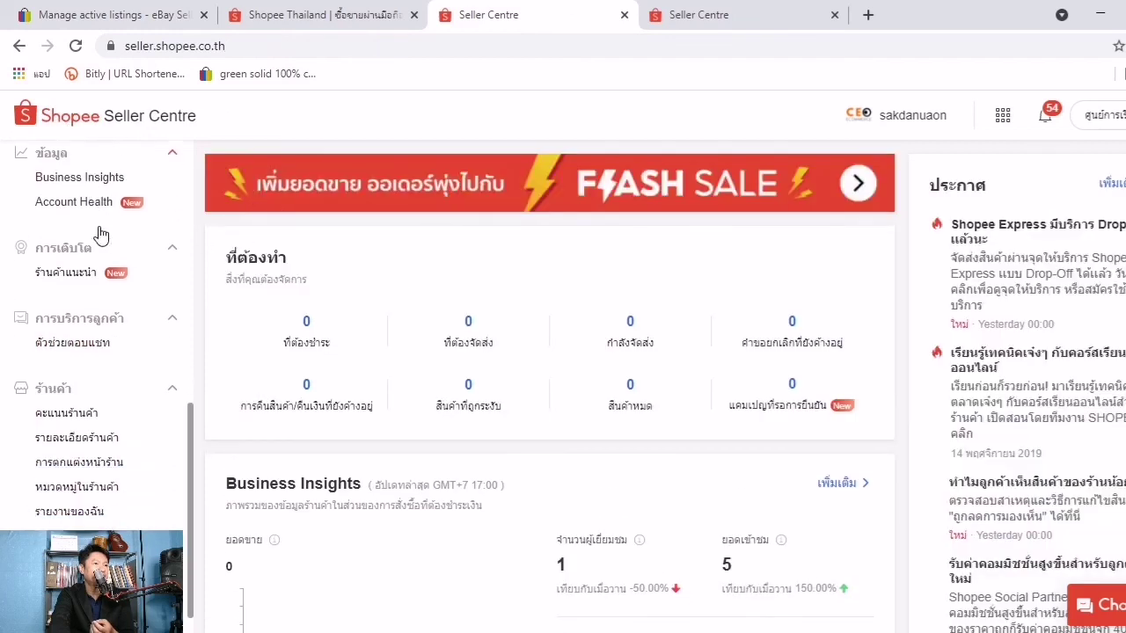
scroll(115, 302, "up", 2)
scroll(118, 313, "down", 1)
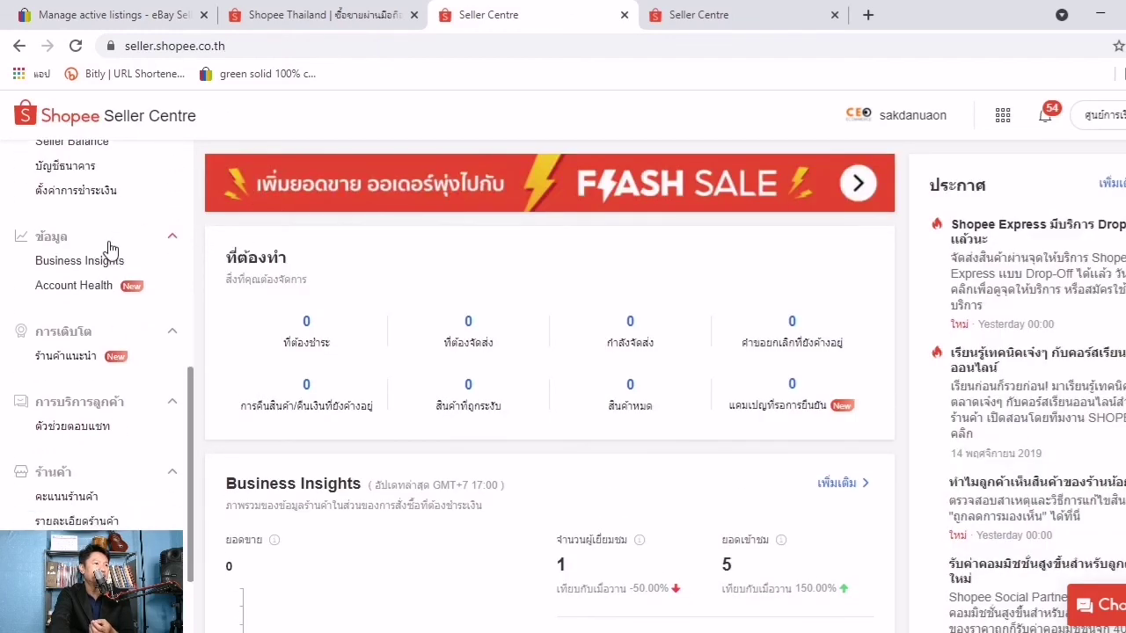
scroll(108, 246, "up", 2)
scroll(106, 312, "up", 3)
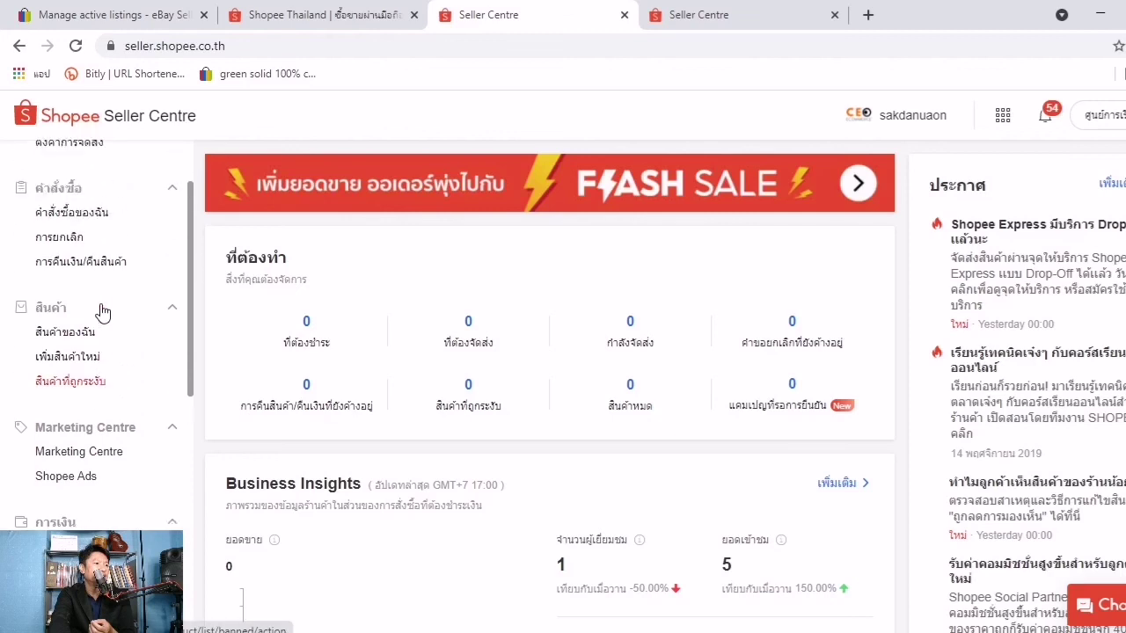
scroll(101, 312, "up", 3)
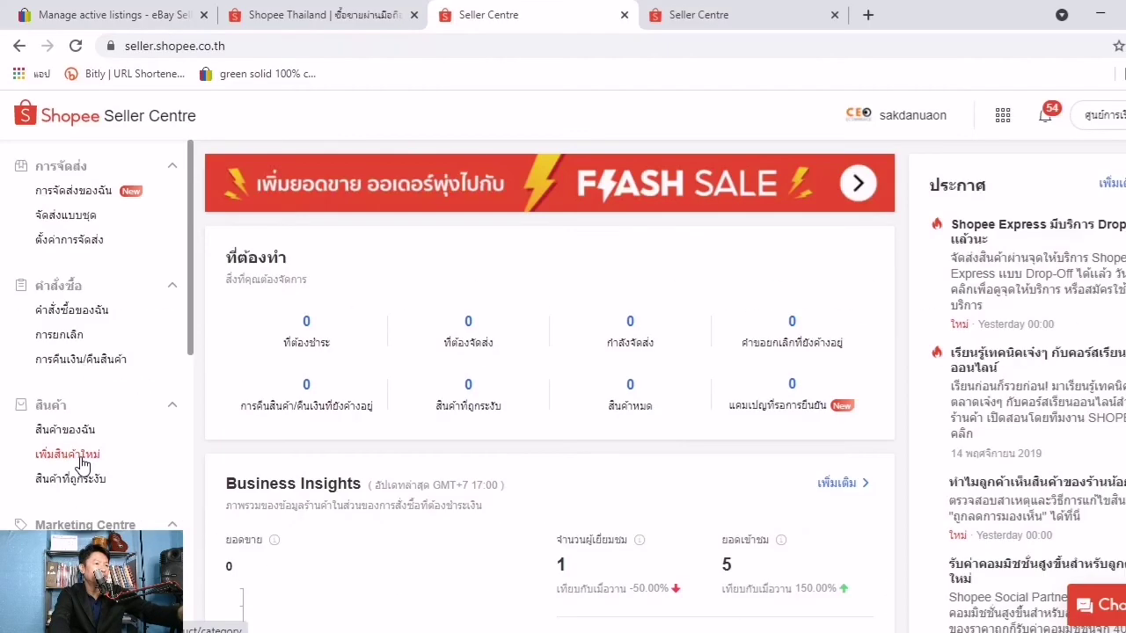
- Open the add new product page (เพิ่มสินค้าใหม่) in a separate tab and view its product name field and category list
middle_click(81, 463)
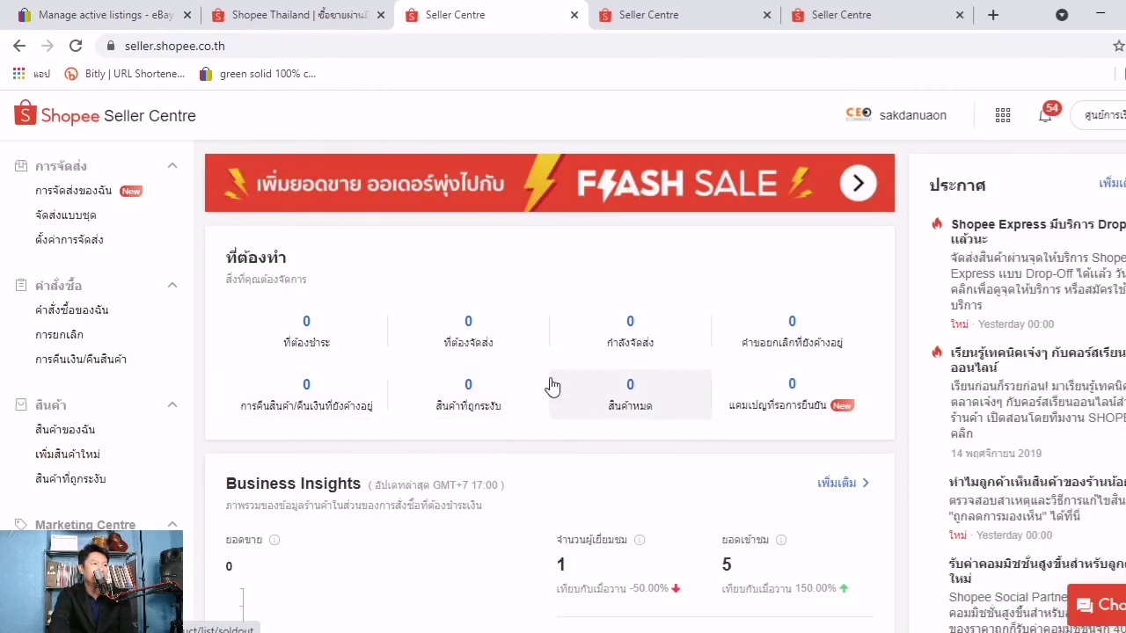
left_click(826, 12)
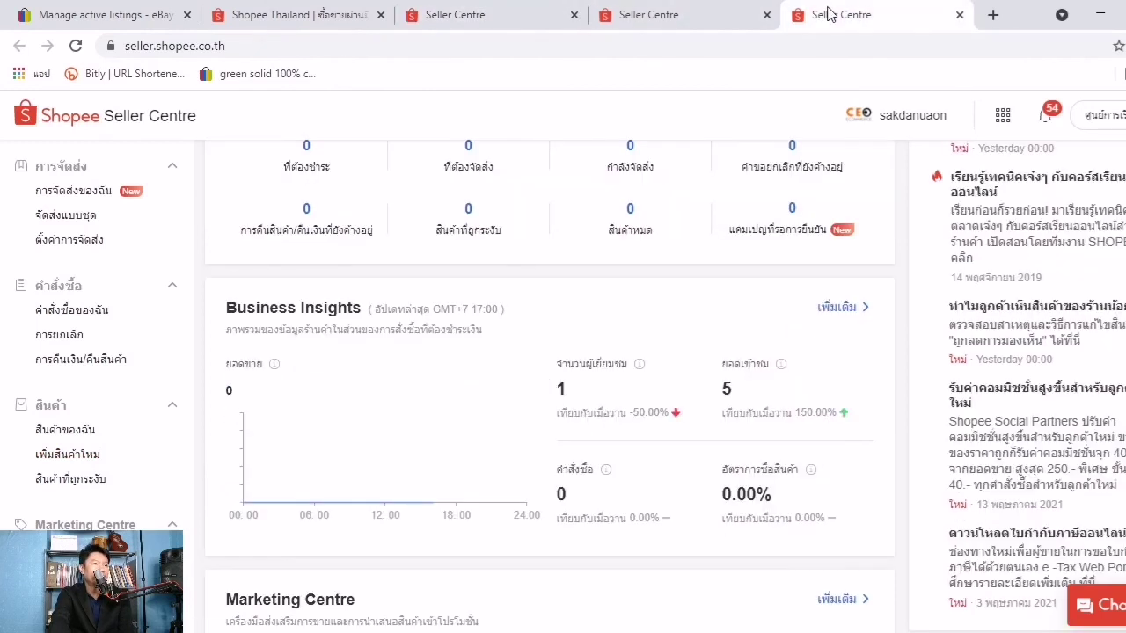
left_click(630, 20)
scroll(661, 288, "down", 2)
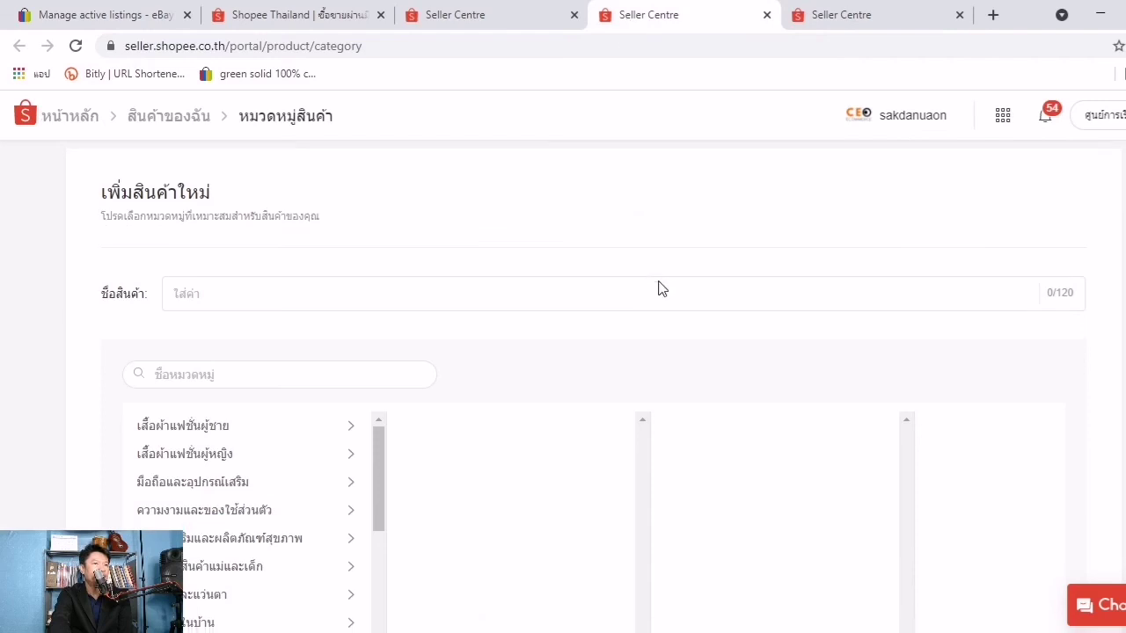
scroll(661, 292, "up", 2)
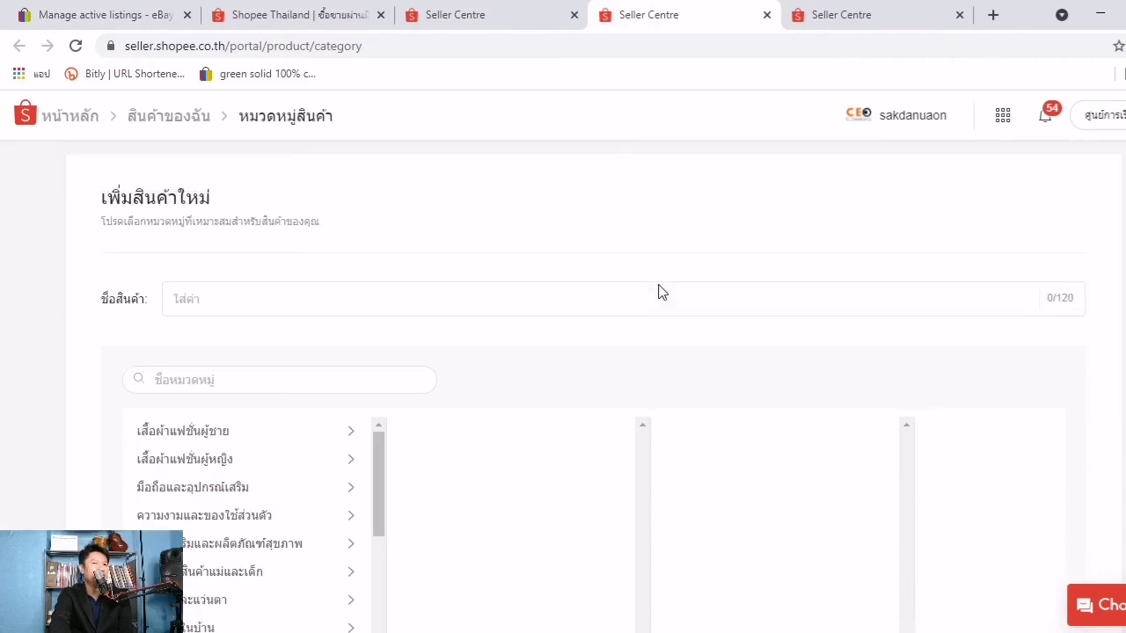